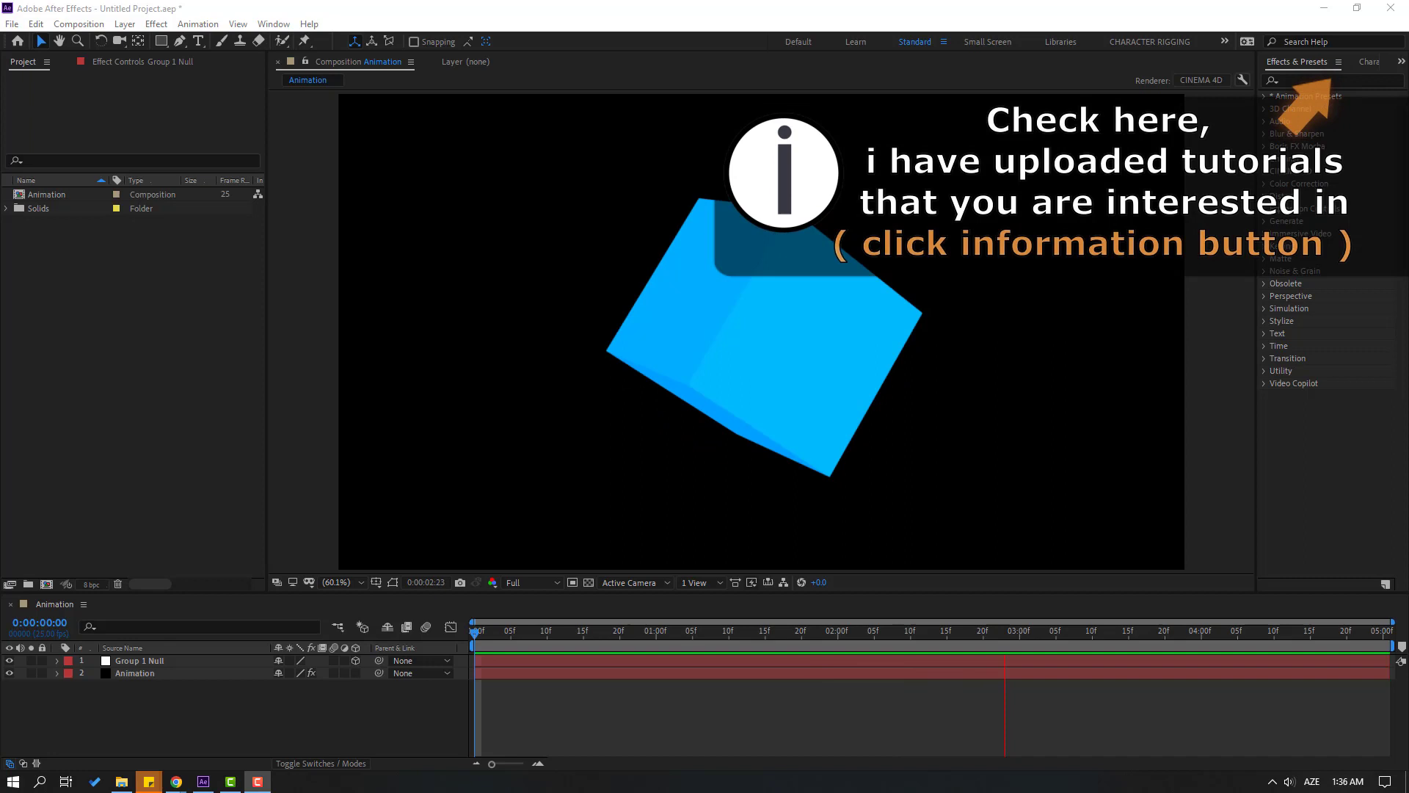
# - Stop the preview, turn on the transparency grid, and queue the Animation comp for rendering
pyautogui.click(231, 708)
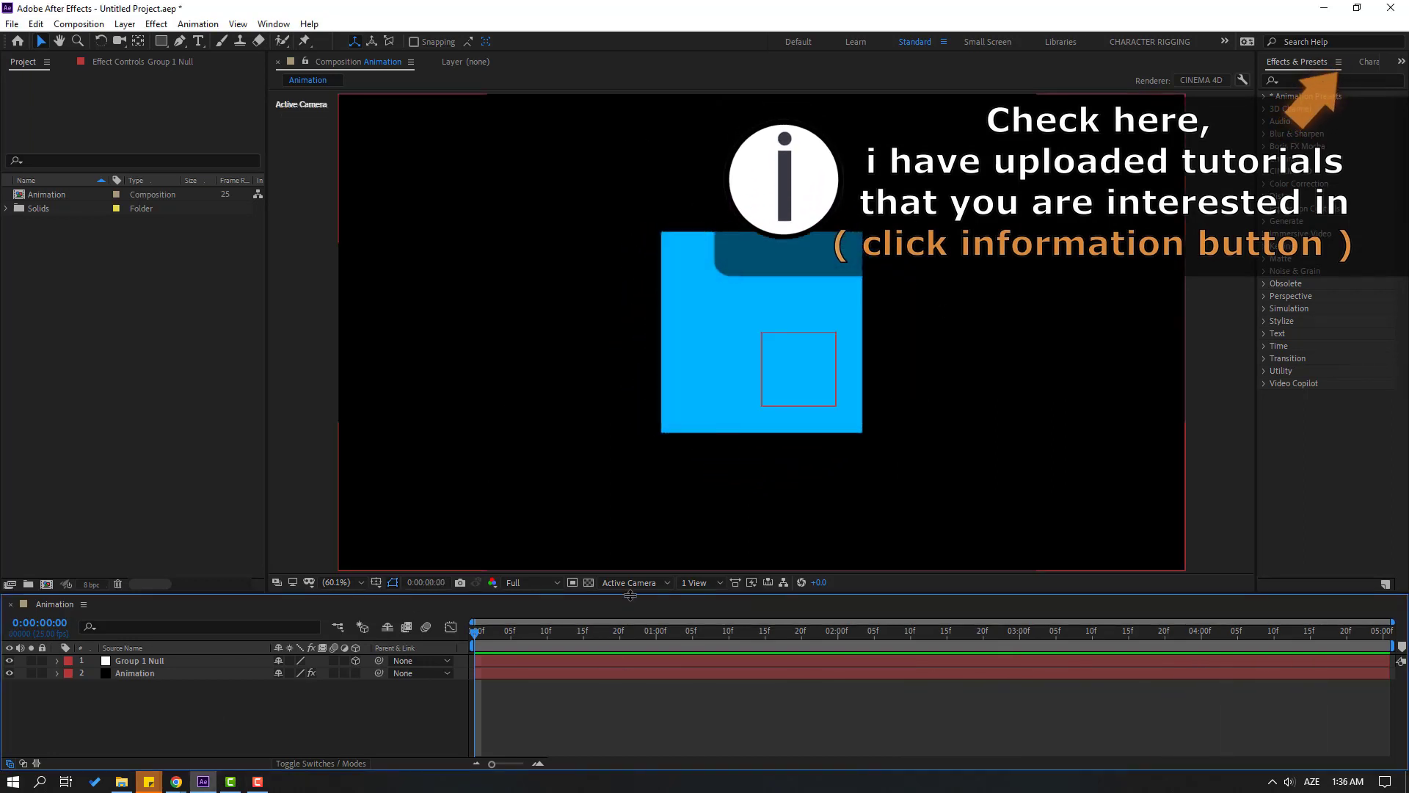
pyautogui.click(587, 584)
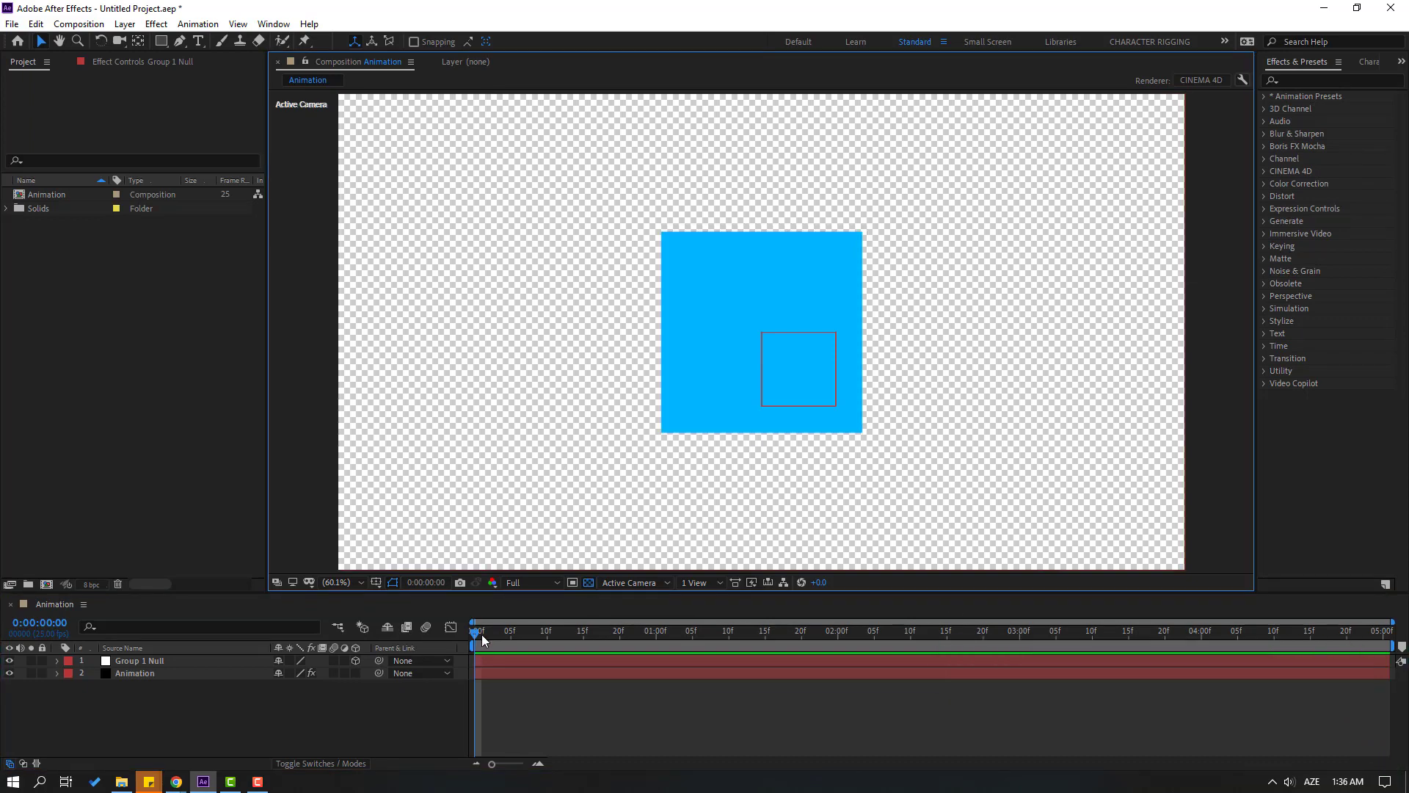
pyautogui.moveTo(478, 633)
pyautogui.mouseDown()
pyautogui.moveTo(556, 624)
pyautogui.moveTo(204, 683)
pyautogui.mouseUp()
pyautogui.click(80, 22)
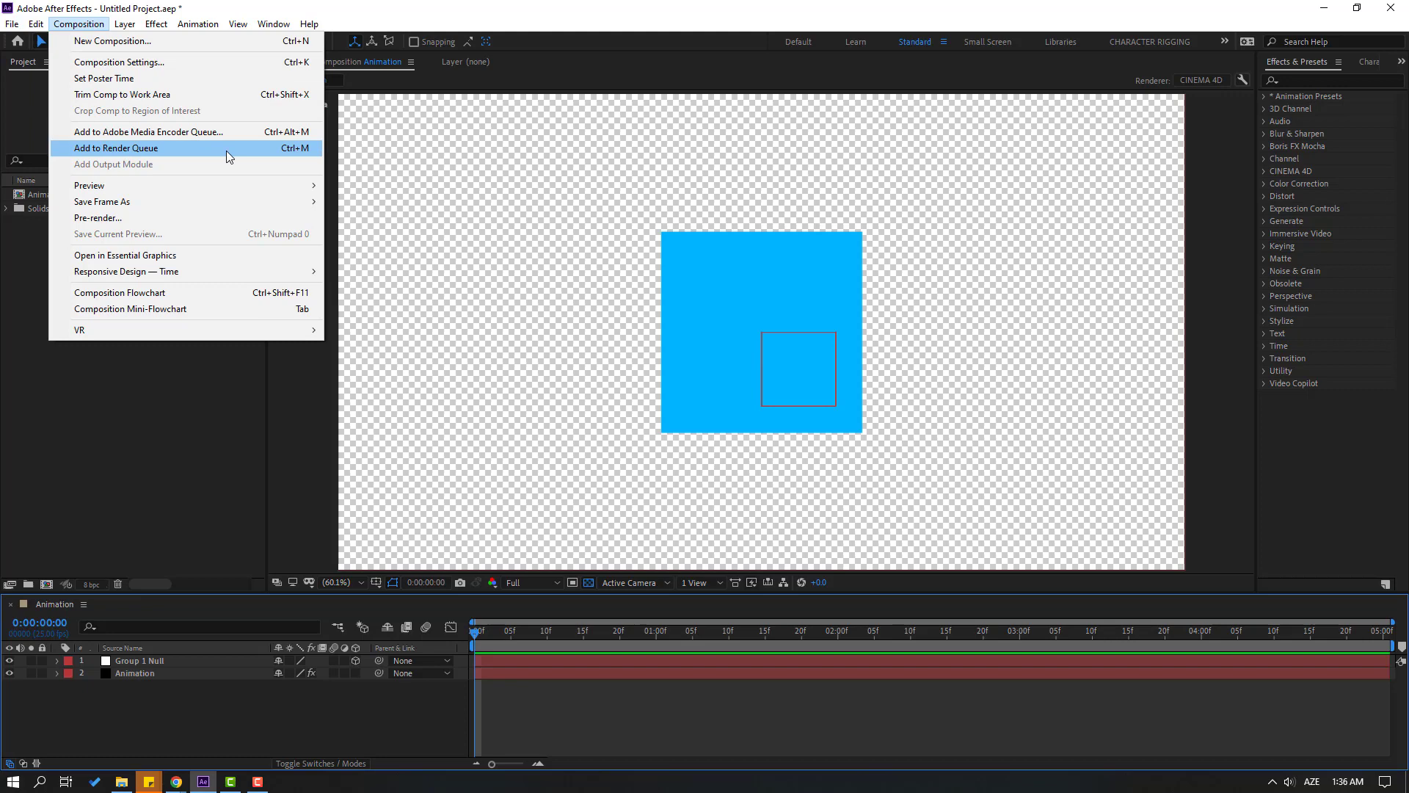
pyautogui.click(305, 151)
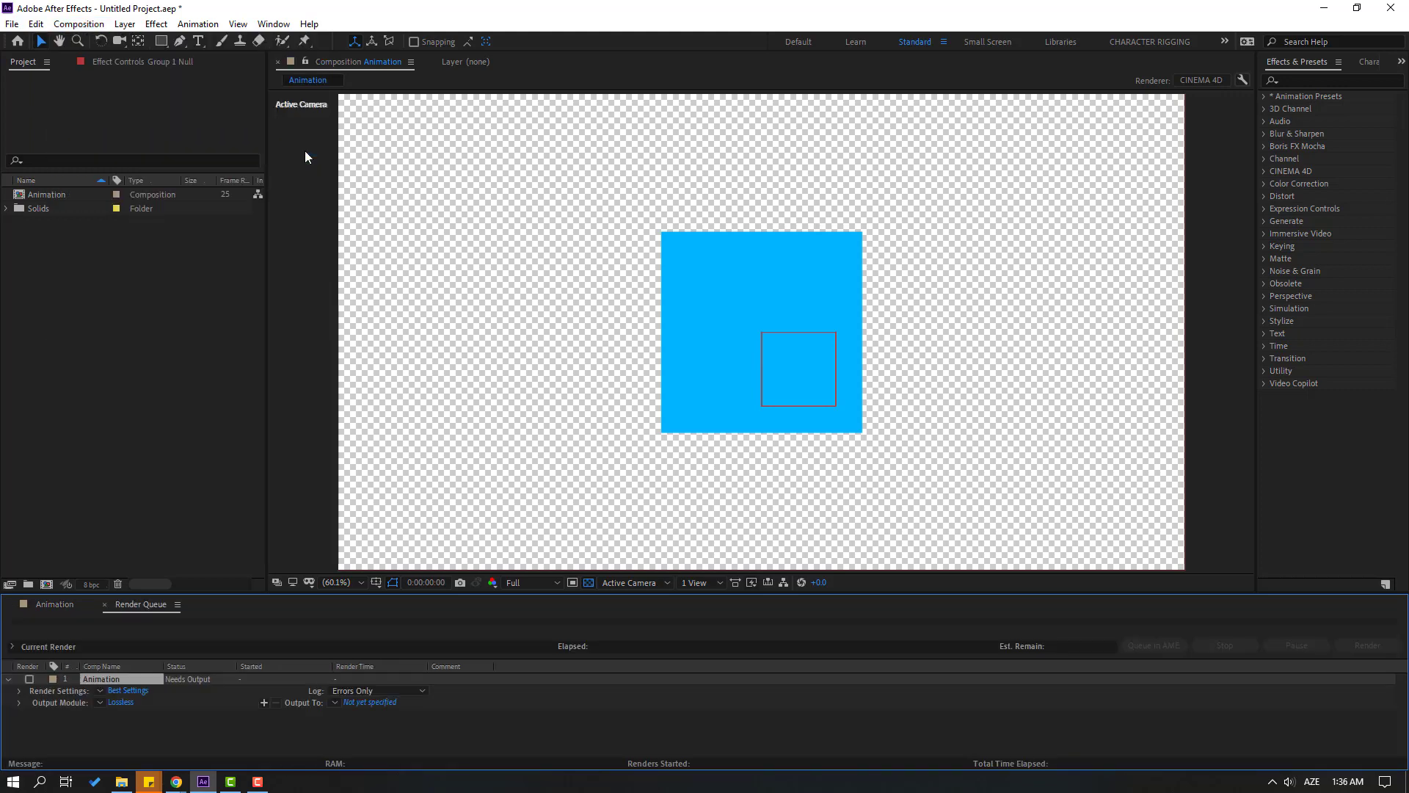
# - Change the Lossless output module to QuickTime with the Apple ProRes 4444 XQ codec
pyautogui.click(117, 702)
pyautogui.click(433, 262)
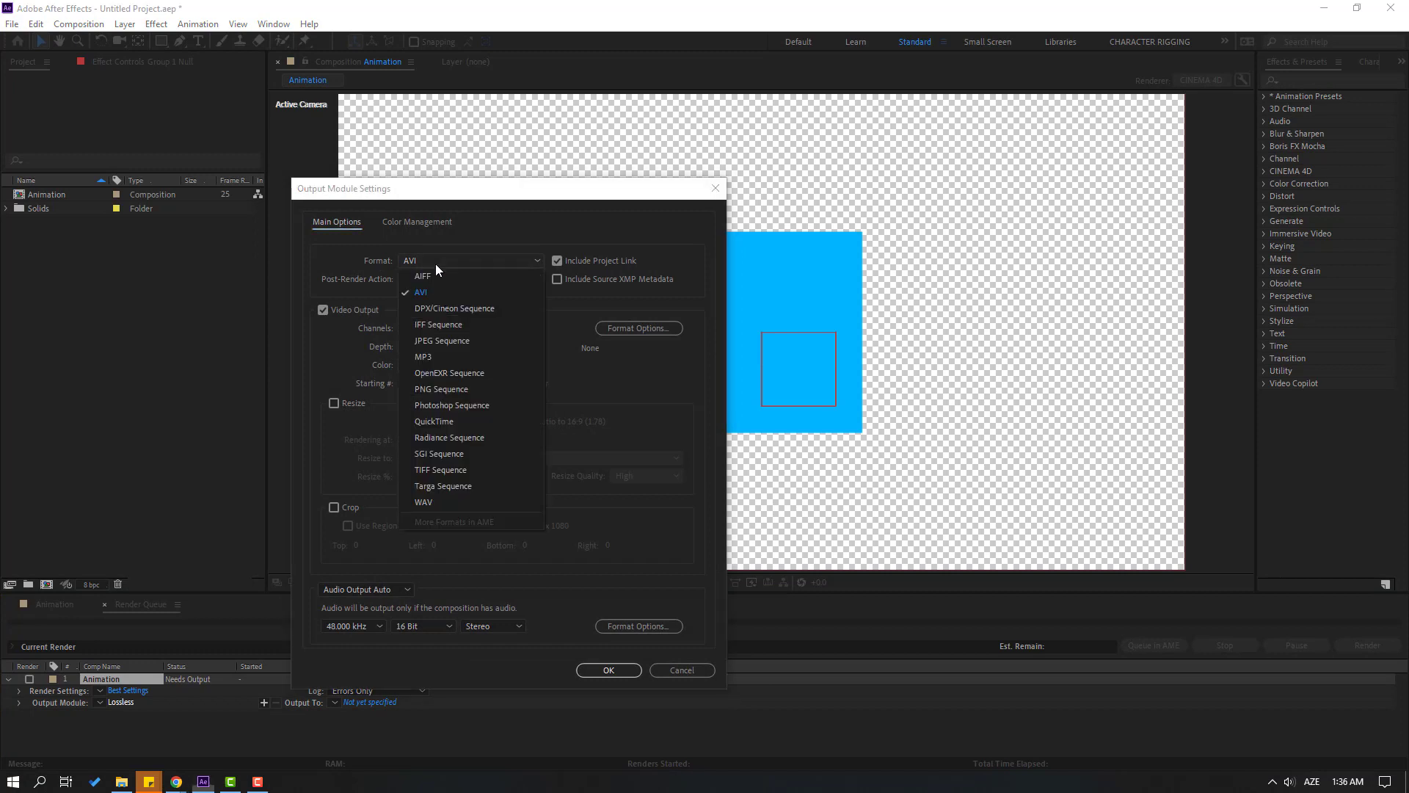
pyautogui.click(432, 420)
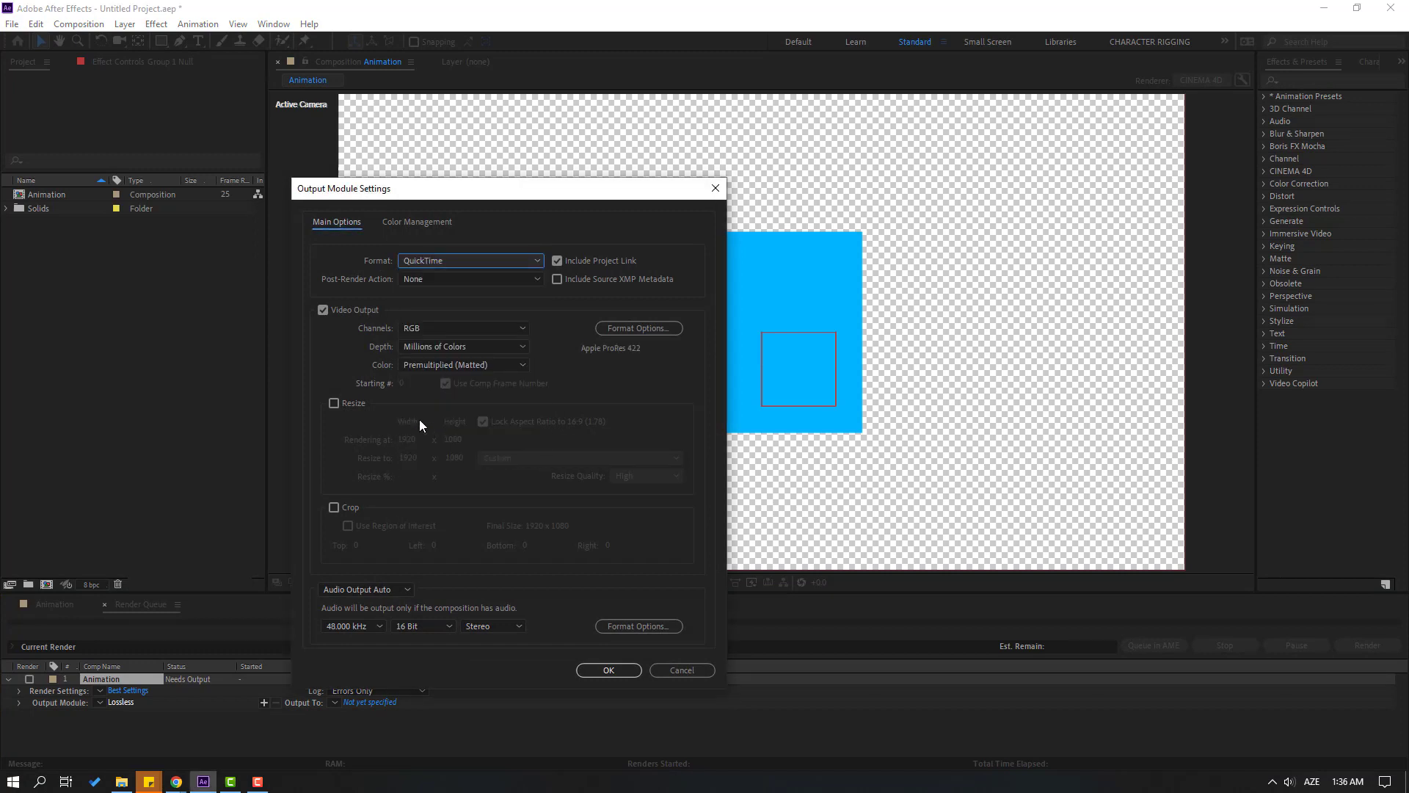
pyautogui.click(664, 327)
pyautogui.click(420, 173)
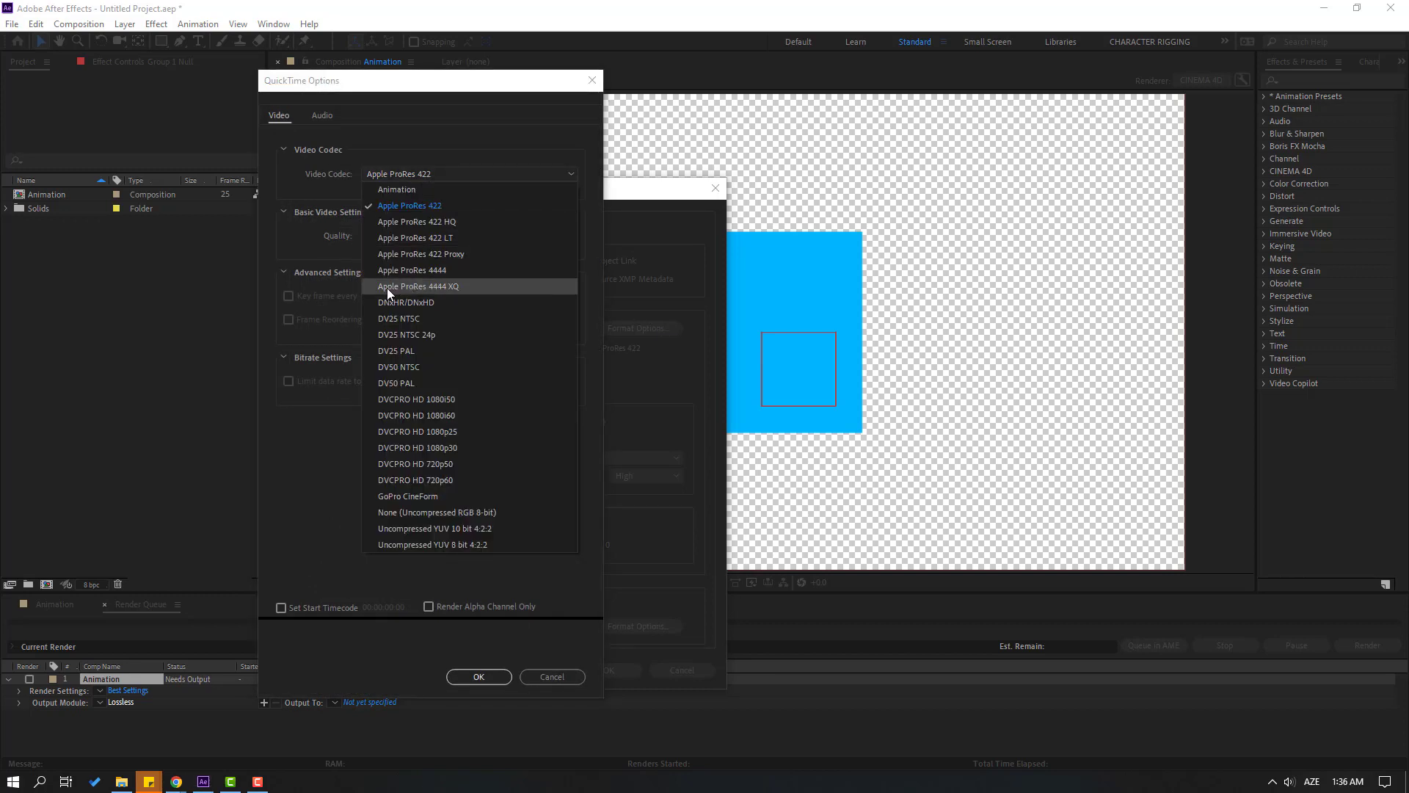
pyautogui.click(462, 287)
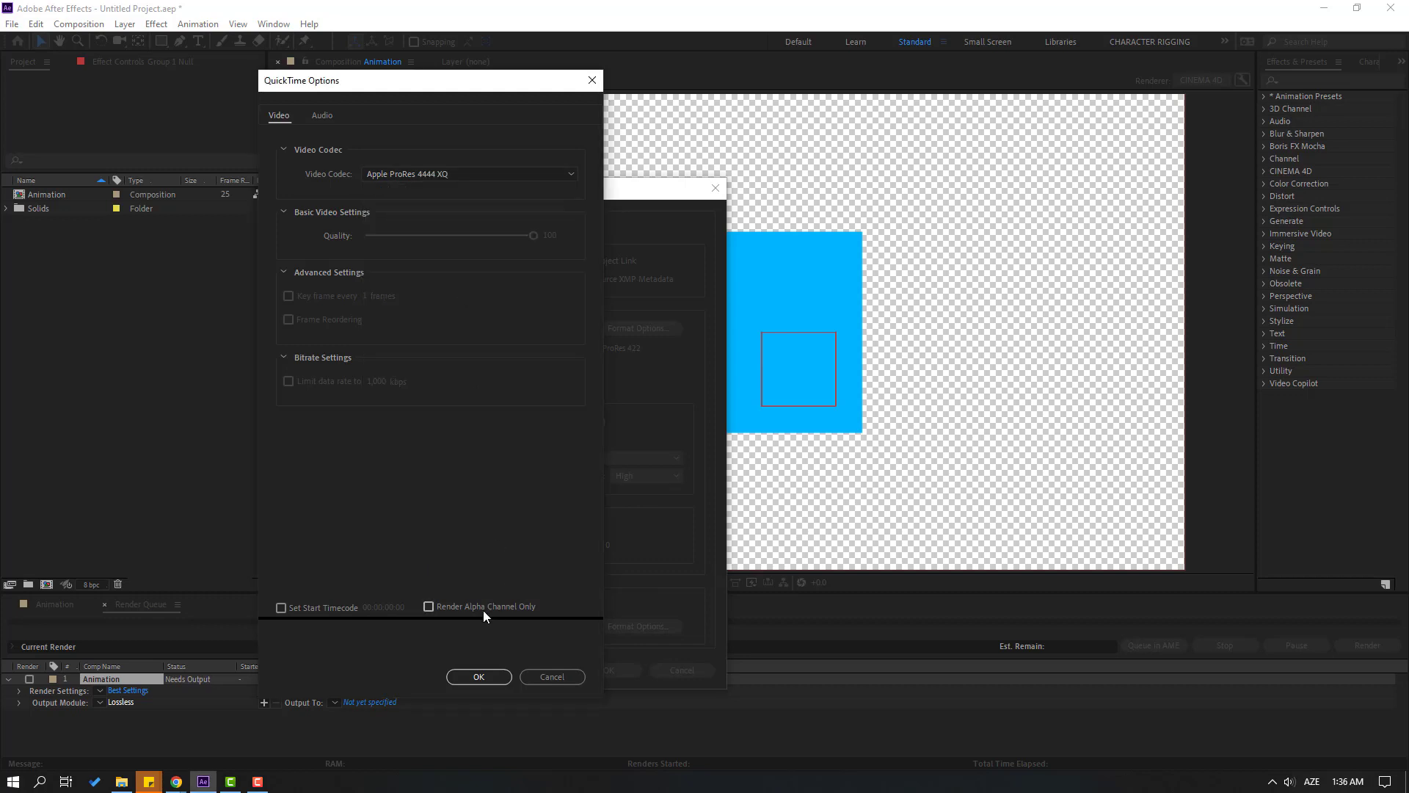
pyautogui.click(478, 677)
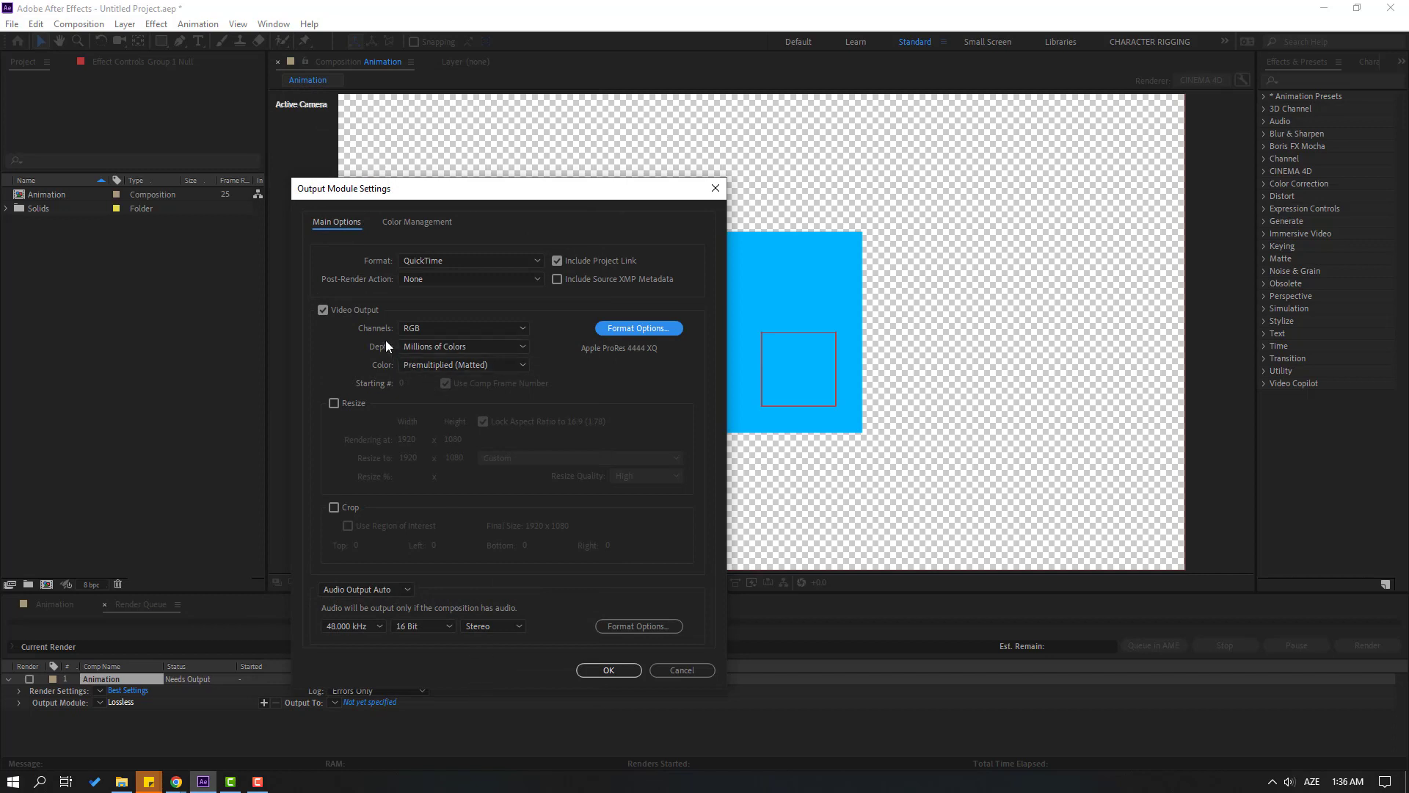
# - Set output Channels to RGB + Alpha while keeping QuickTime as the format
pyautogui.click(492, 331)
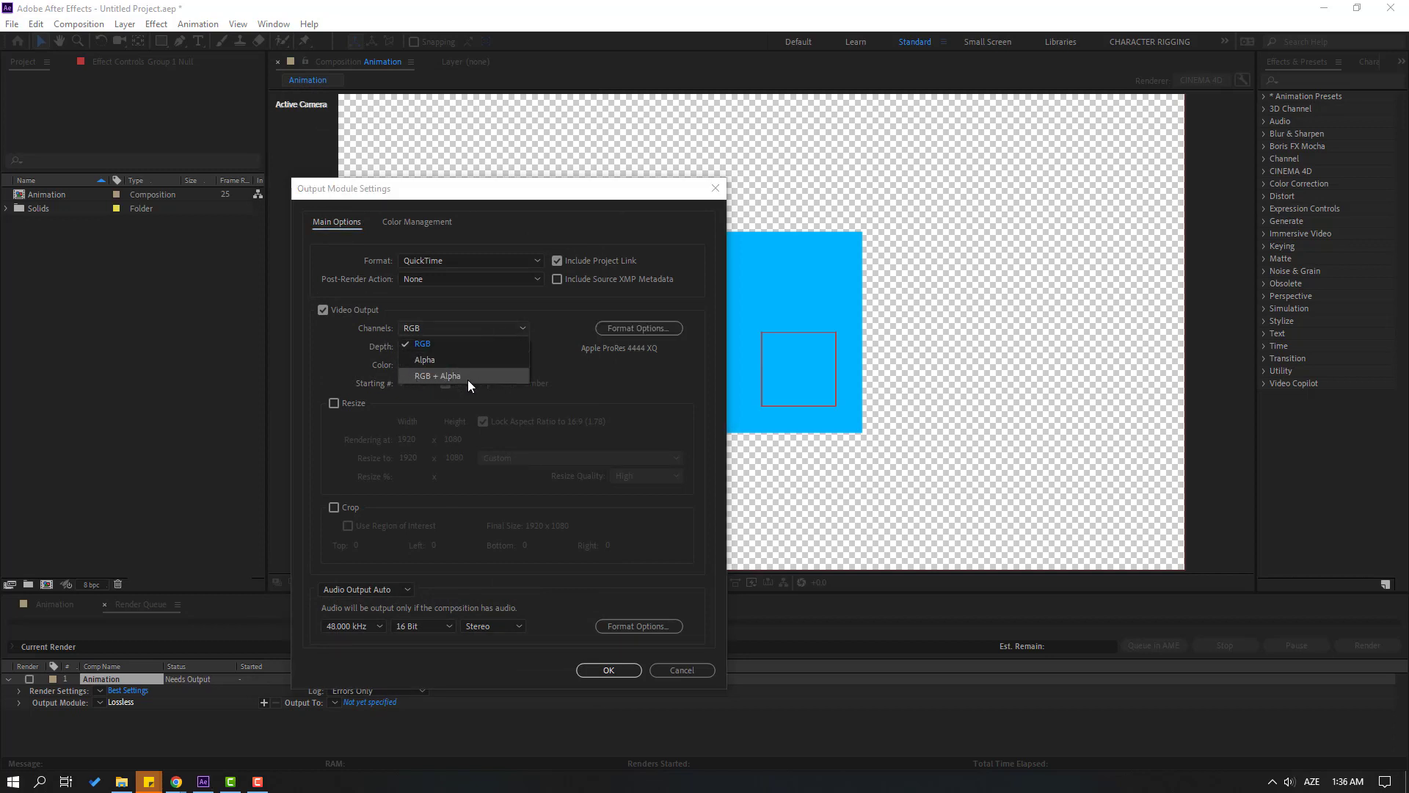
pyautogui.click(488, 381)
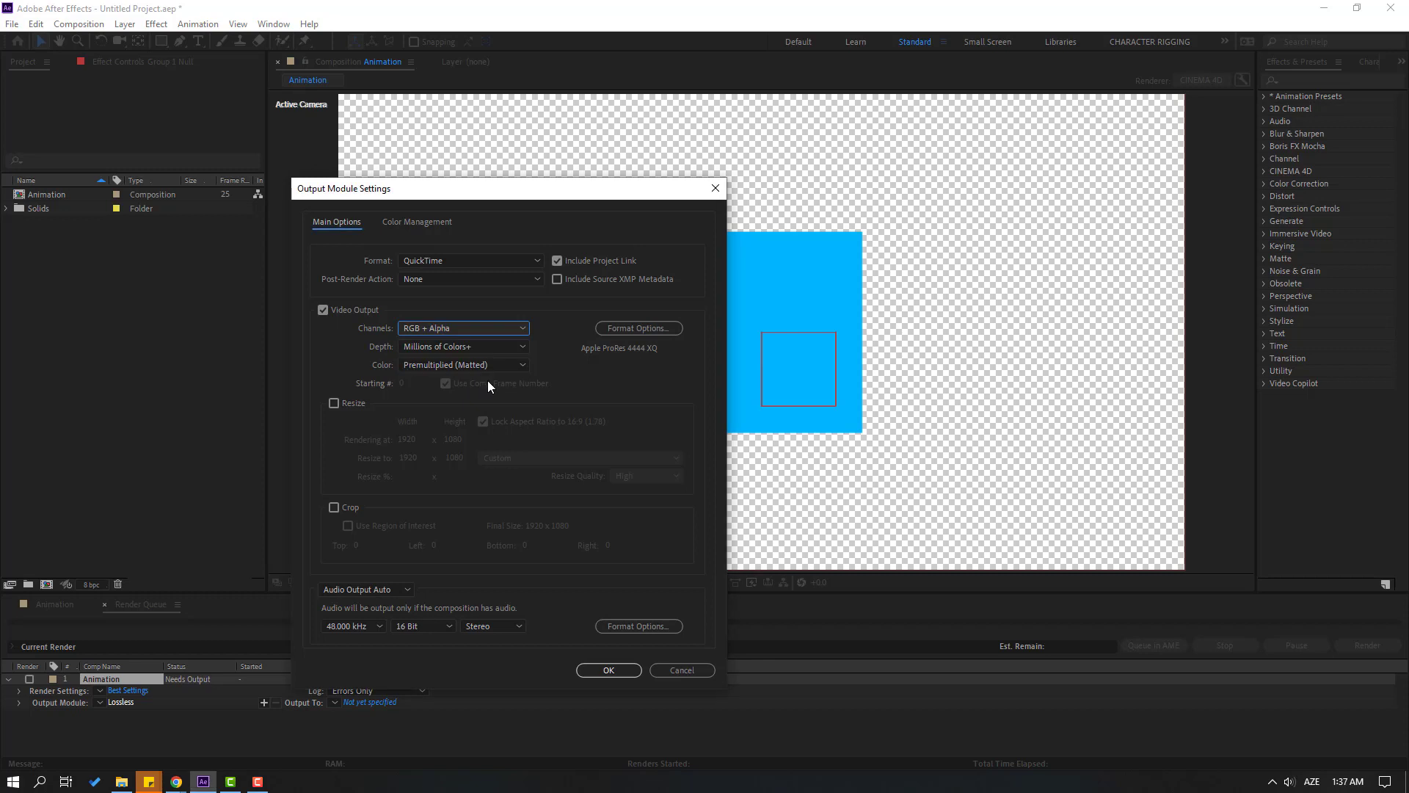
pyautogui.click(431, 259)
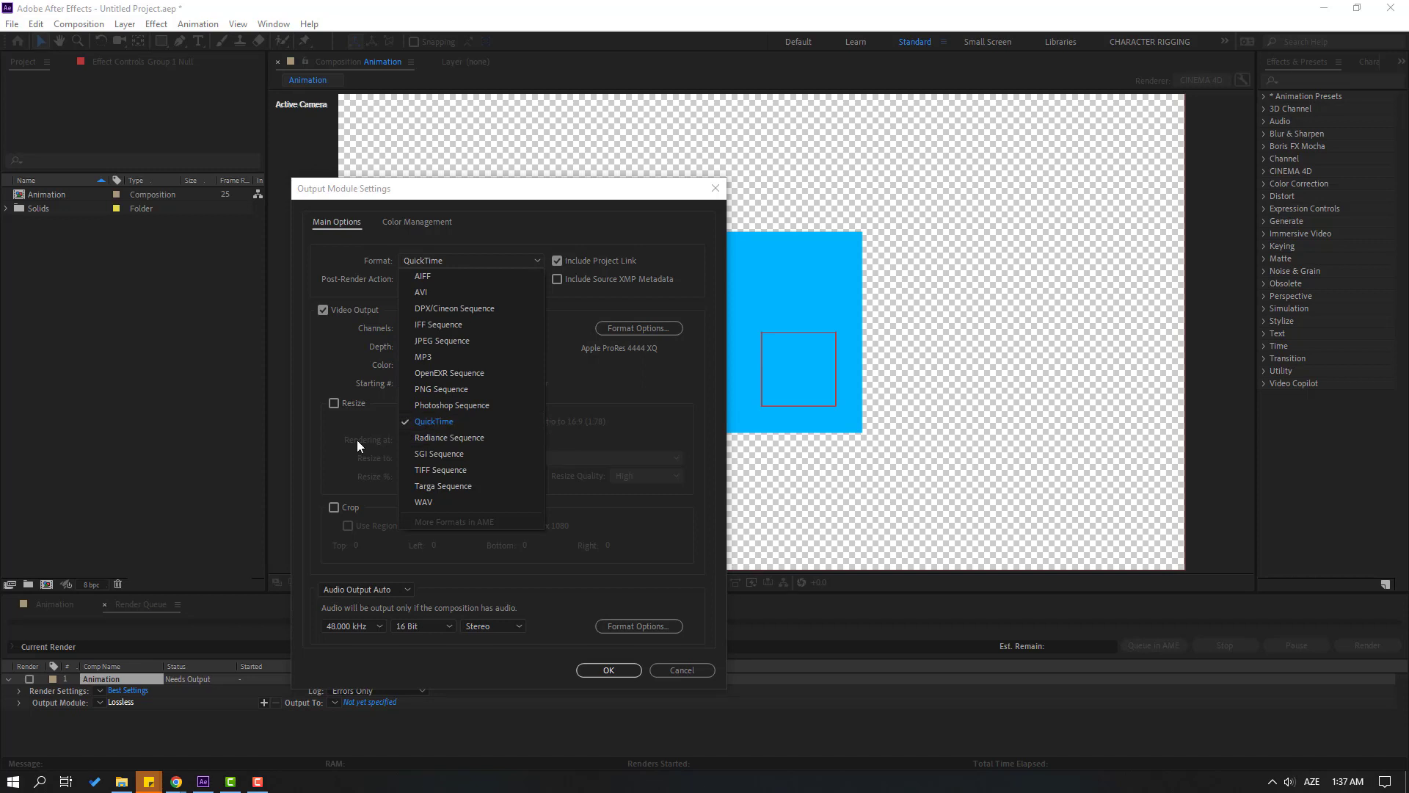
pyautogui.click(445, 422)
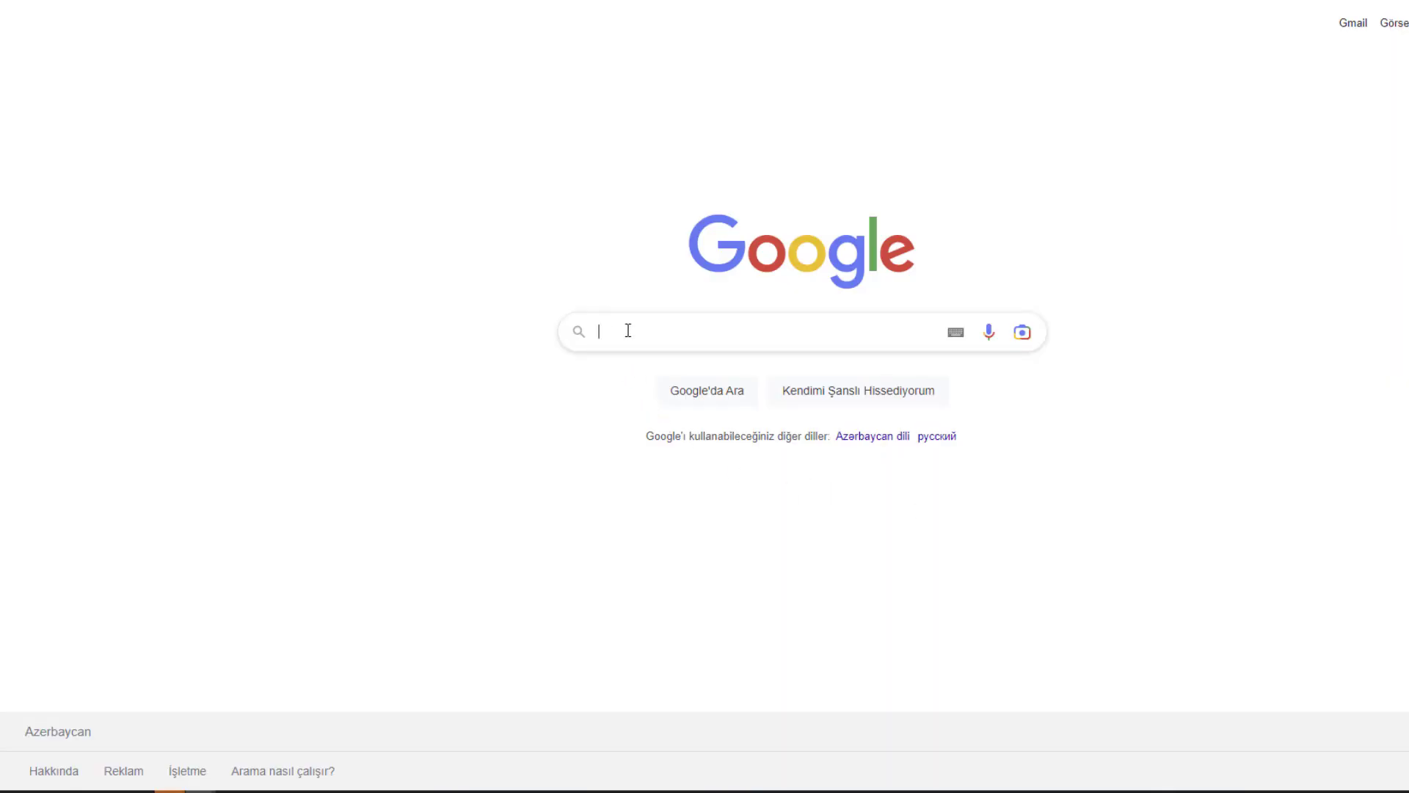
pyautogui.write('qu')
pyautogui.write('ick')
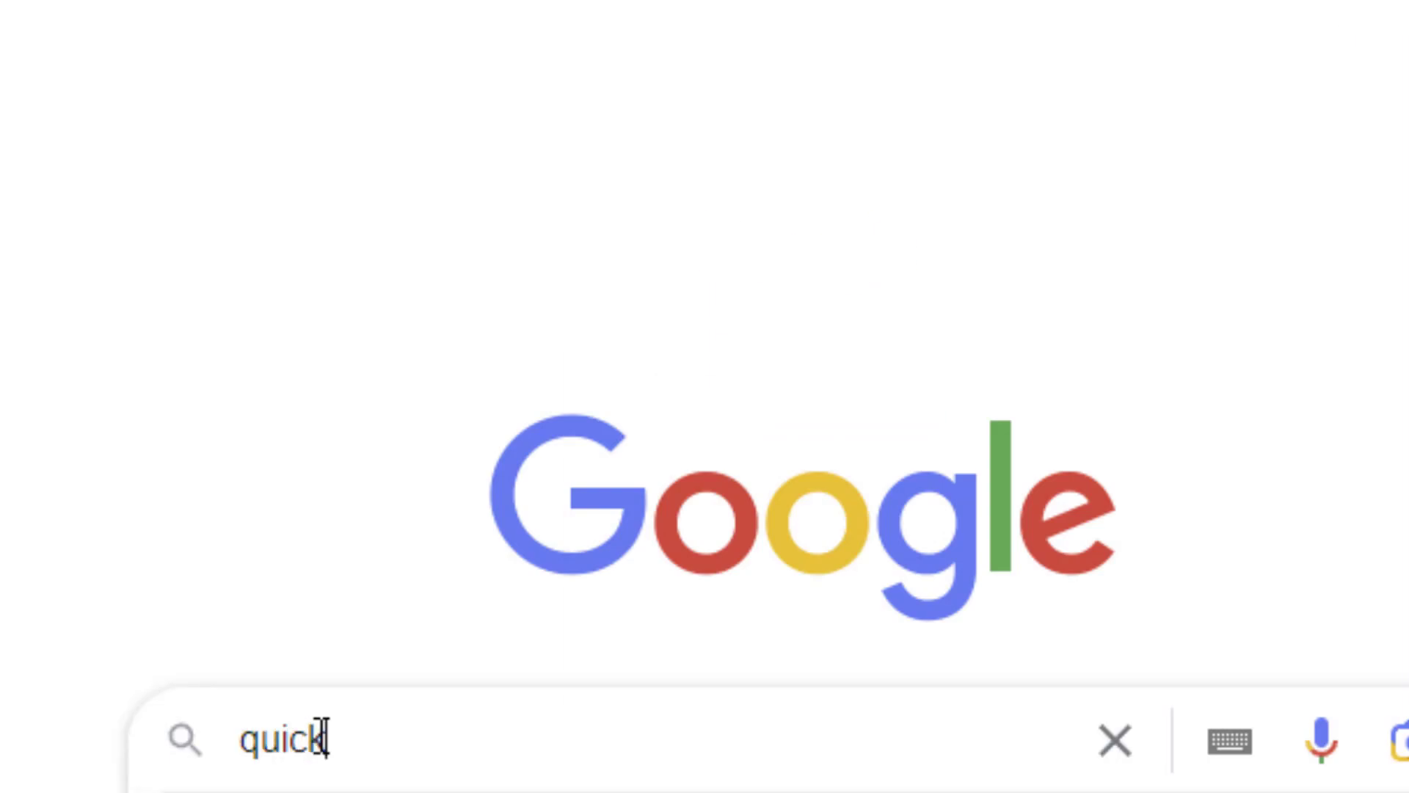
pyautogui.write(' time')
# - Search Google for 'quick time' and select 'for Windows' in the QuickTime 7.7.9 heading
pyautogui.press('Return')
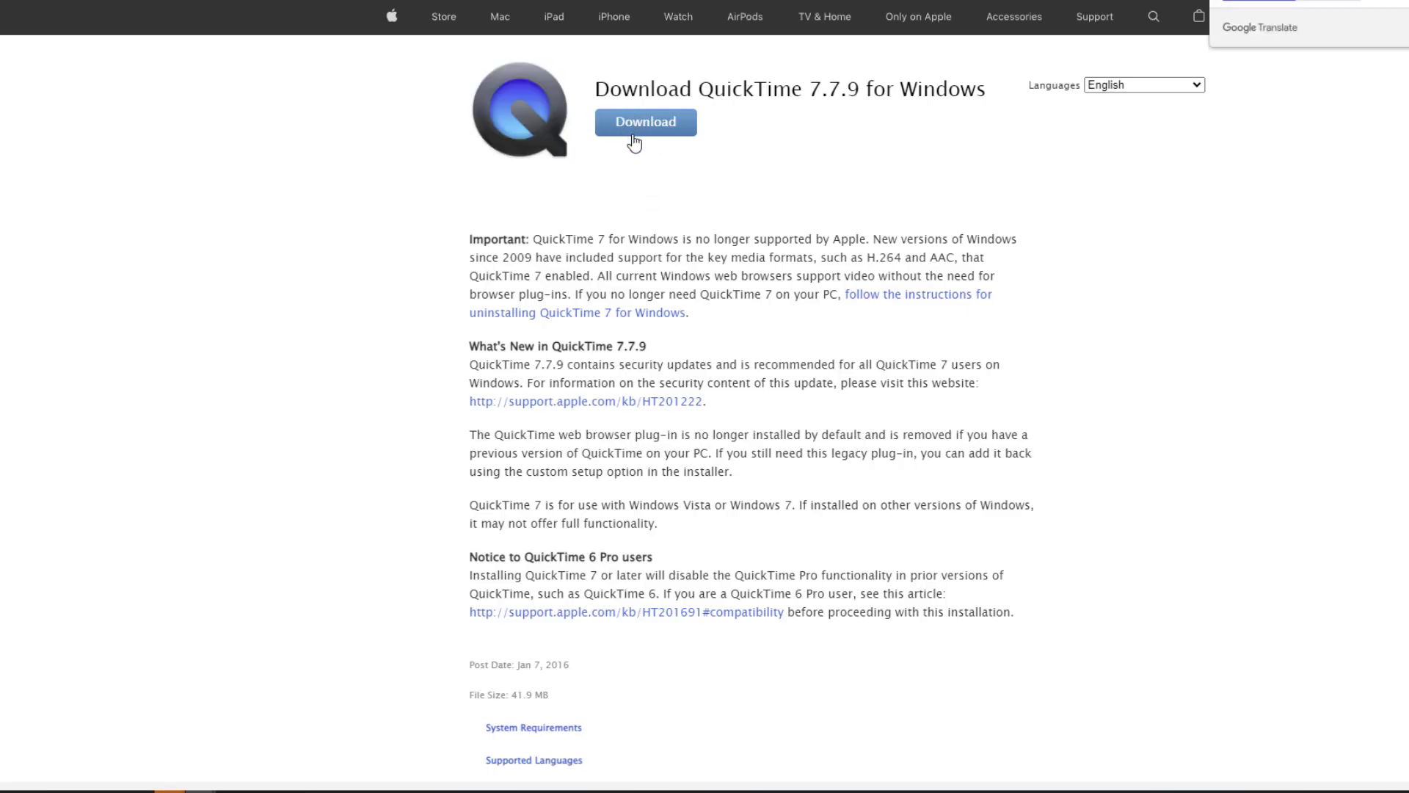
pyautogui.moveTo(865, 88); pyautogui.dragTo(986, 89)
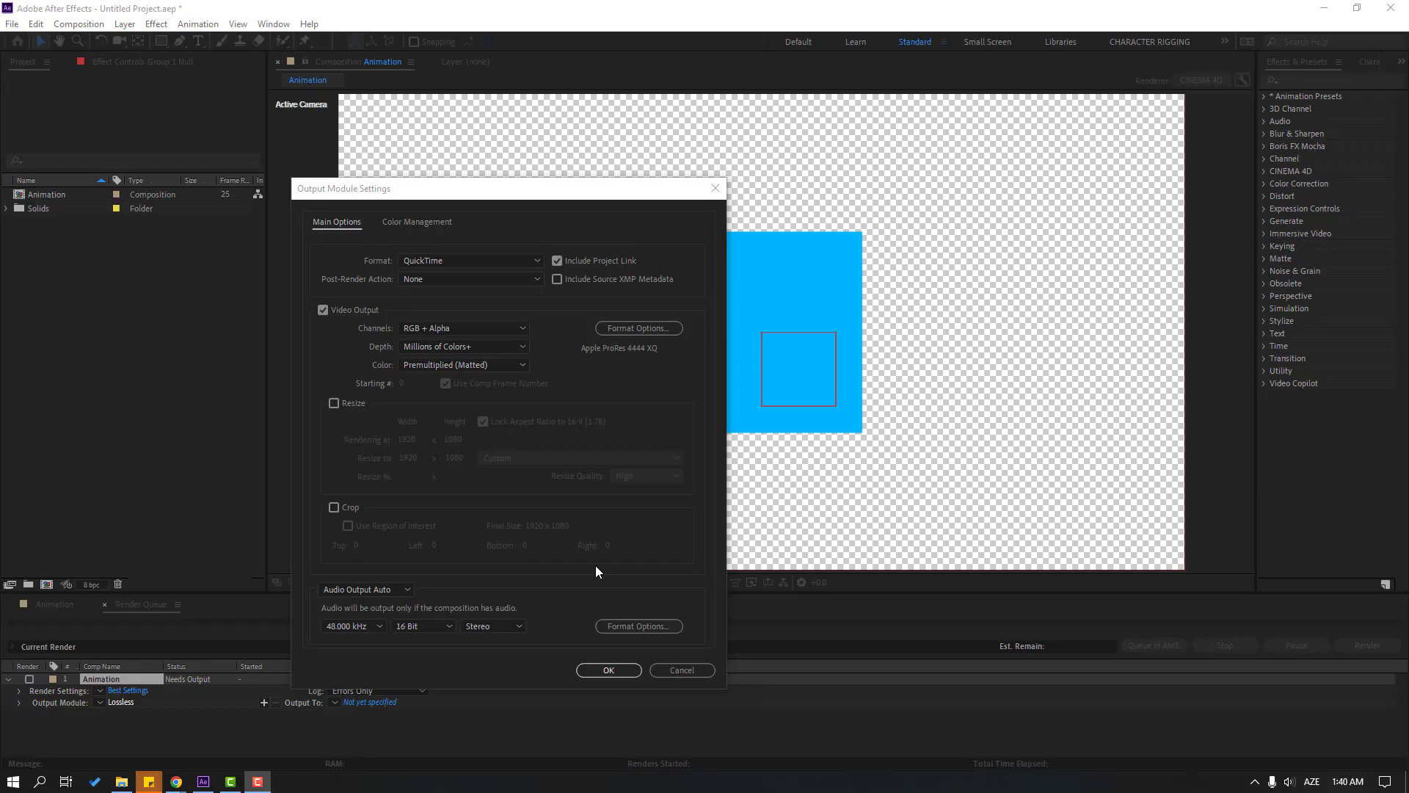
# - Turn Audio Output off in the QuickTime output module
pyautogui.click(335, 593)
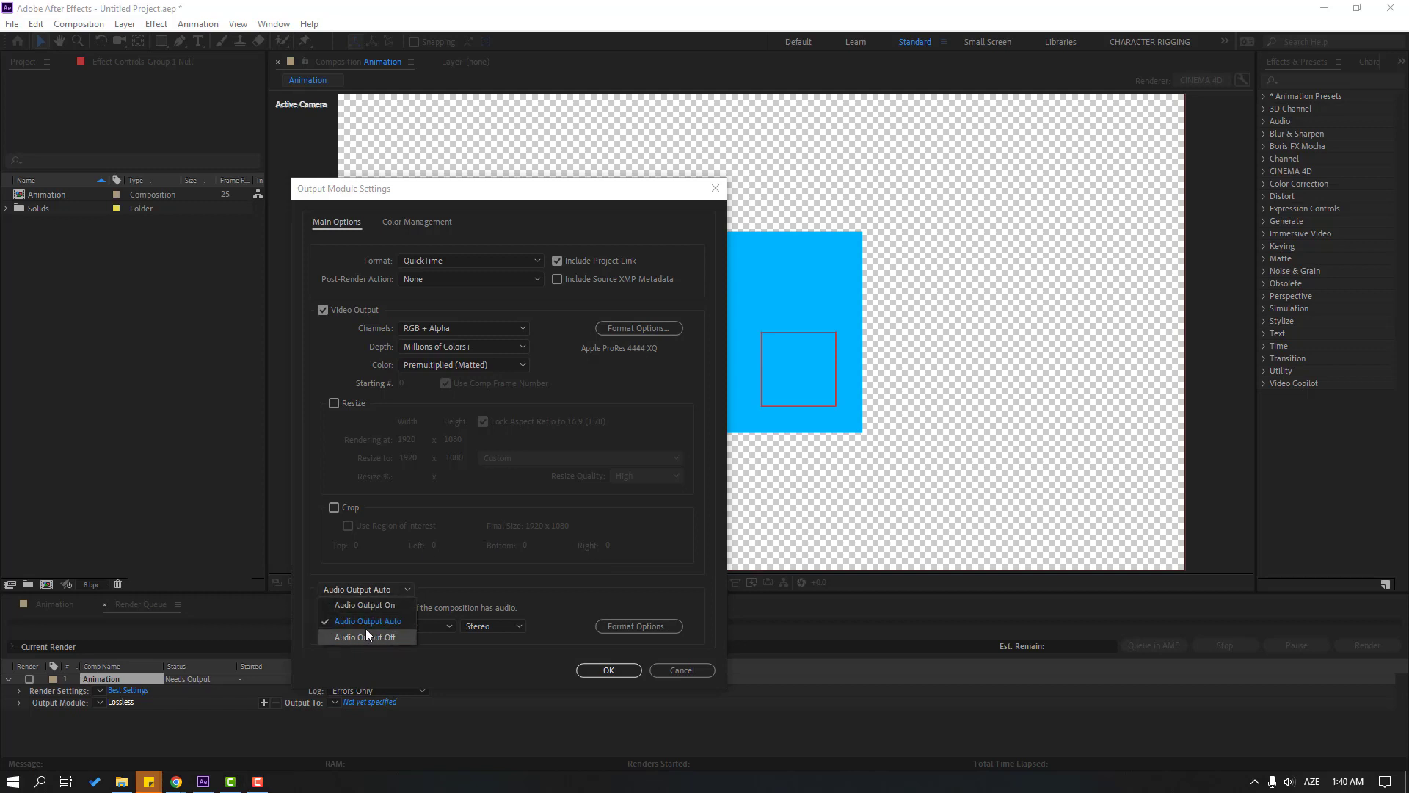
pyautogui.click(387, 637)
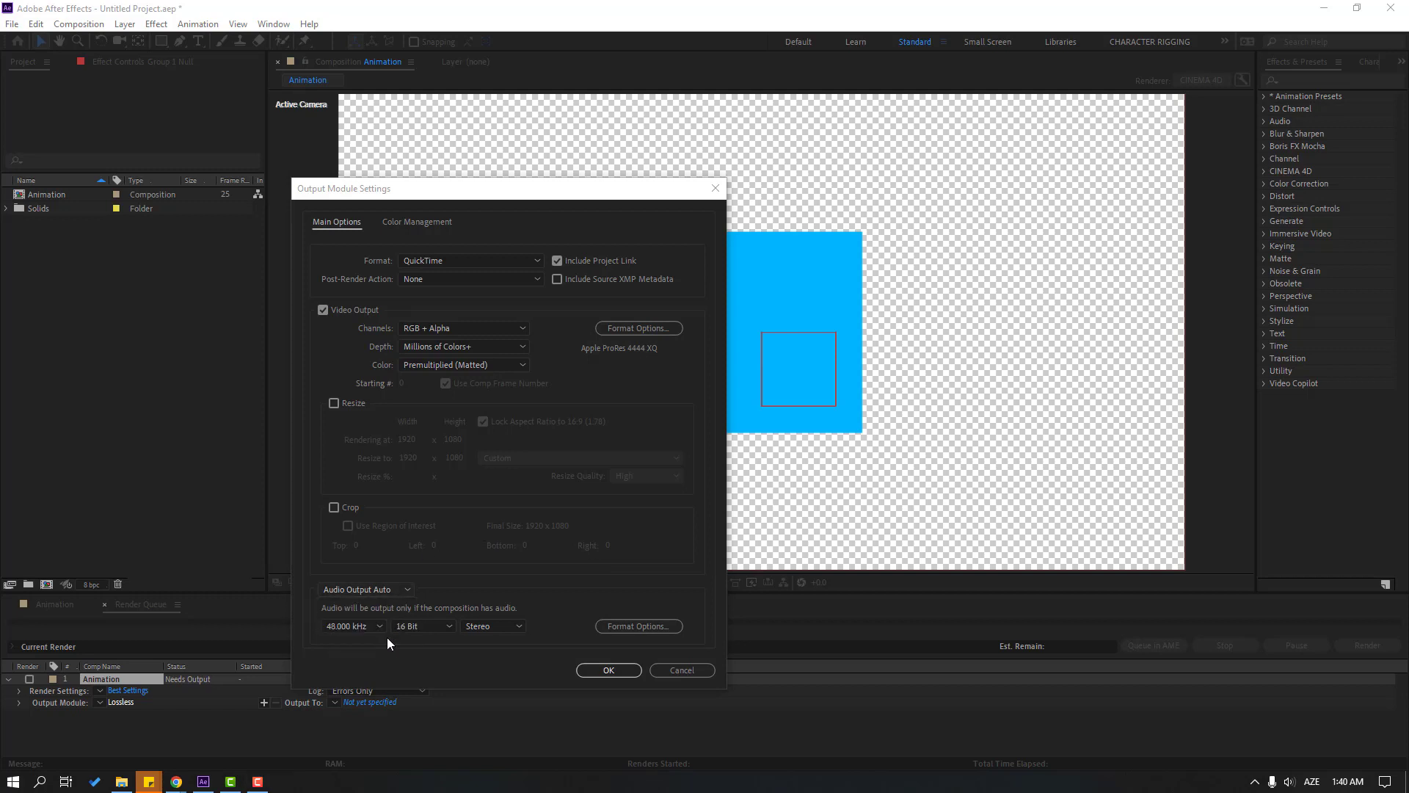
# - Accept the output module, then keep render settings at Best quality and Full resolution
pyautogui.click(592, 671)
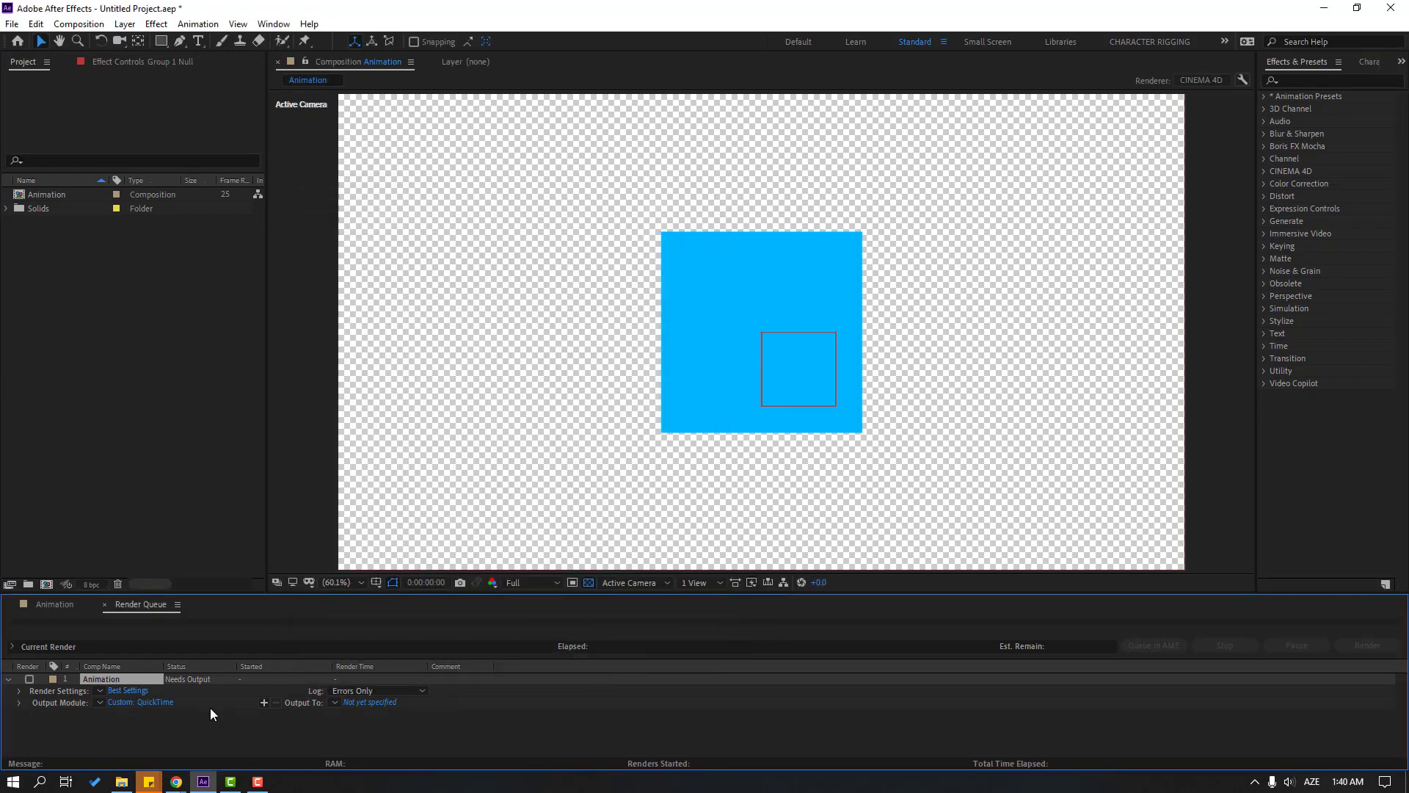
pyautogui.click(124, 689)
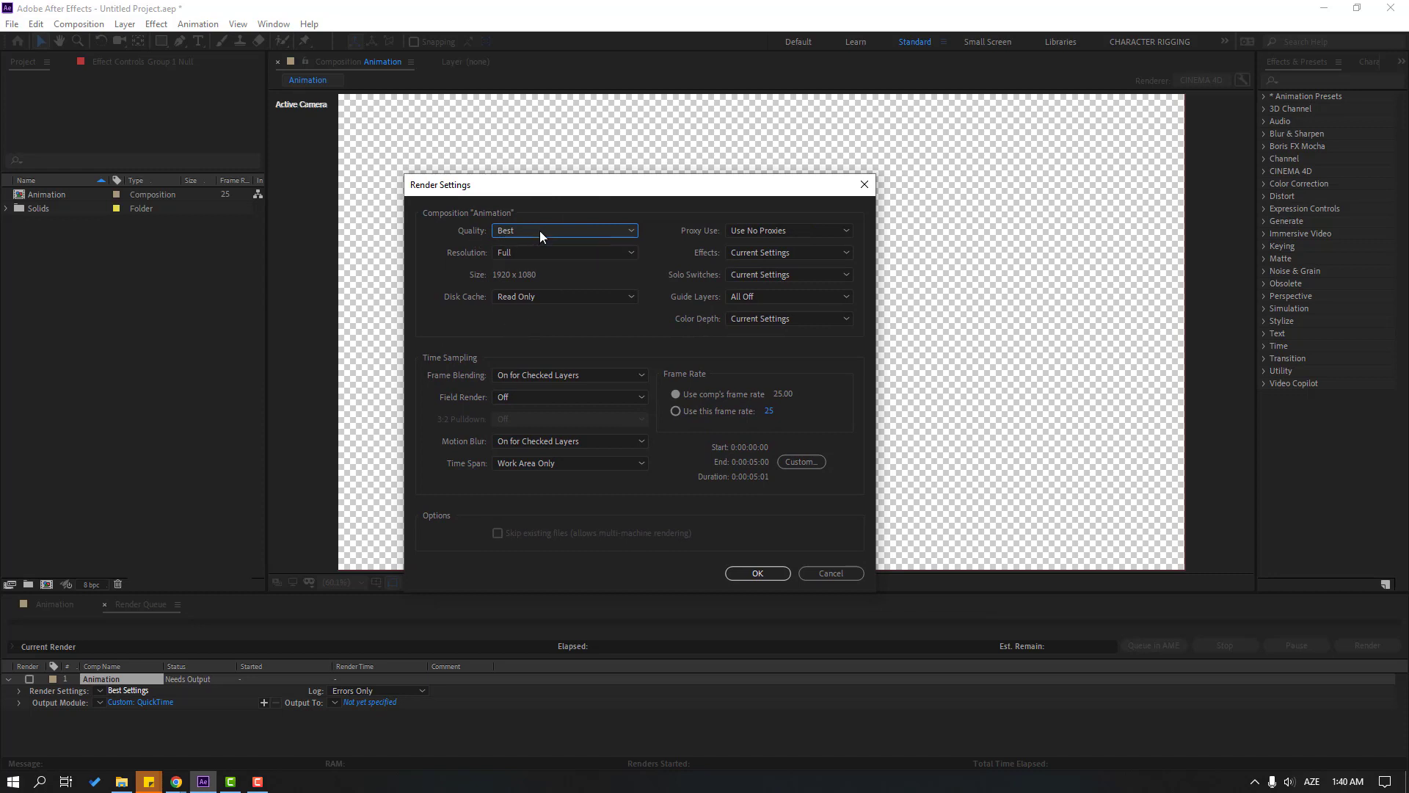
pyautogui.click(540, 230)
pyautogui.click(519, 267)
pyautogui.click(517, 252)
pyautogui.click(518, 288)
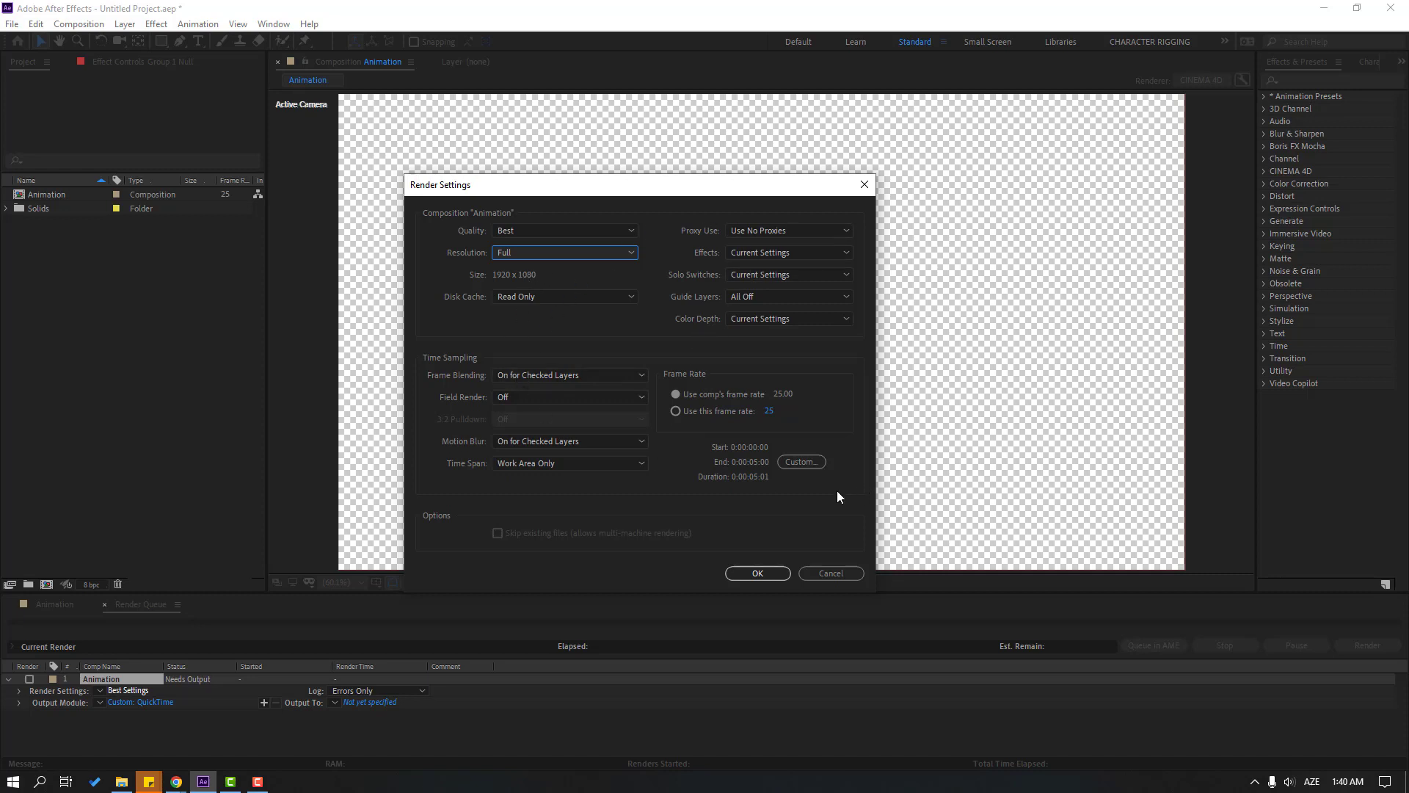
pyautogui.click(756, 573)
pyautogui.click(369, 702)
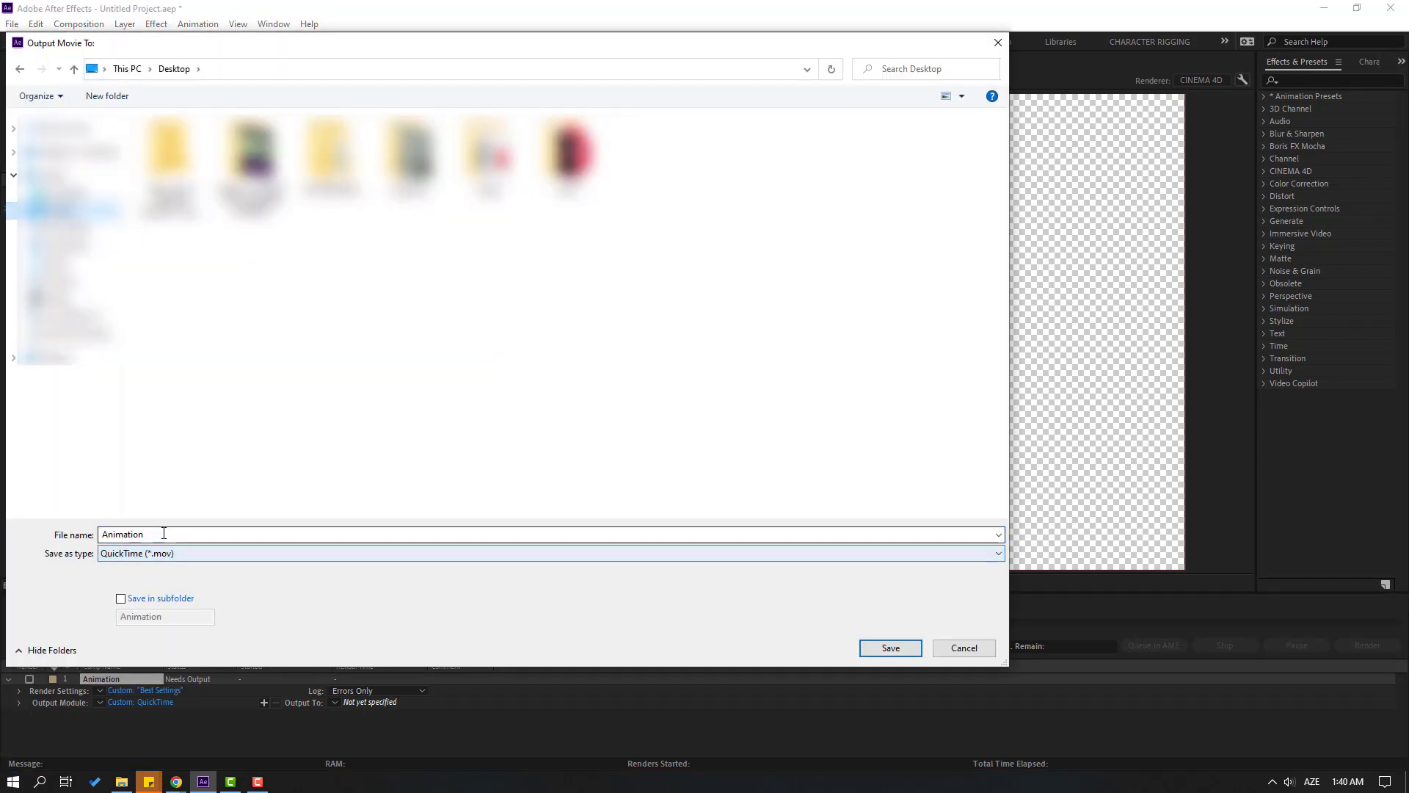
# - Save the output as Animation.mov on the Desktop and start the render
pyautogui.click(881, 645)
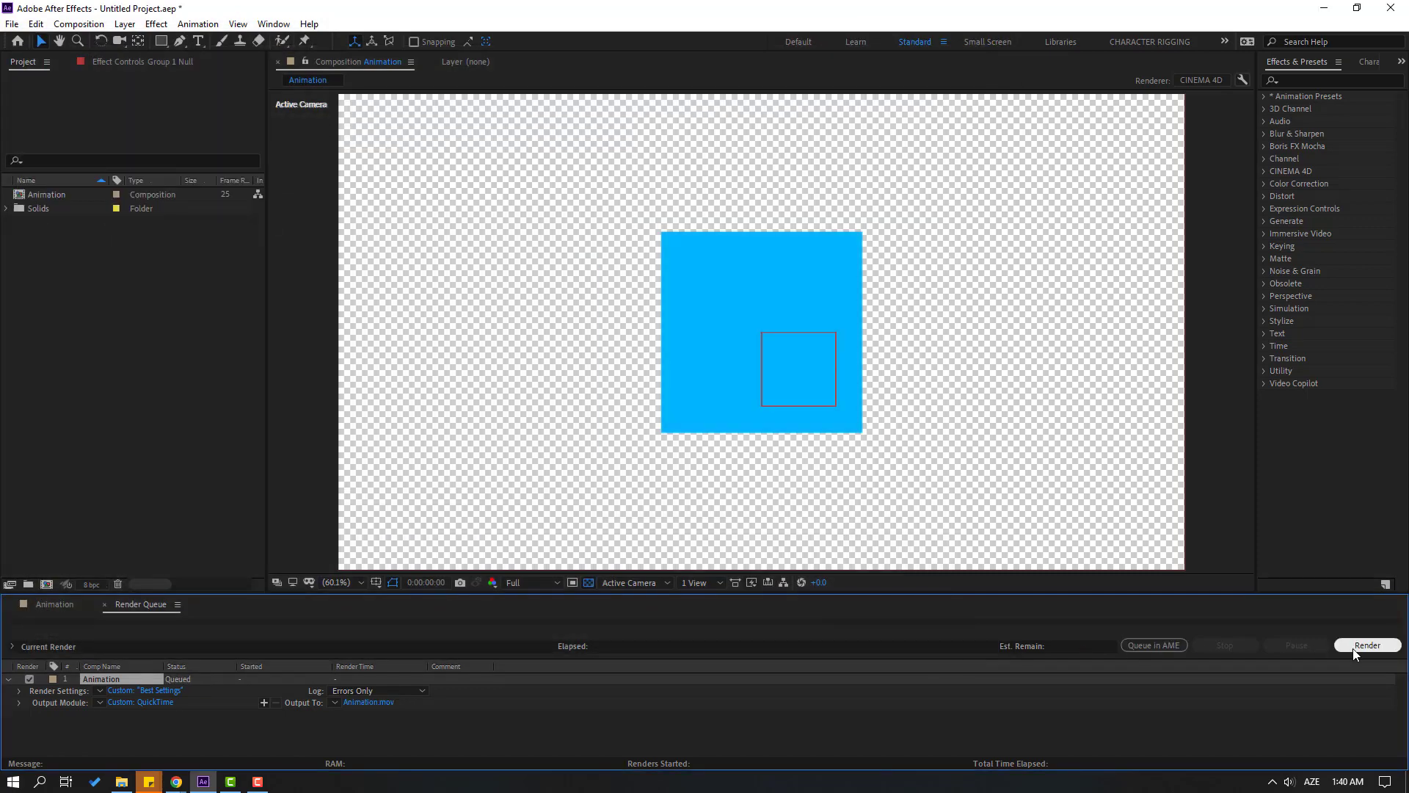
pyautogui.click(1356, 649)
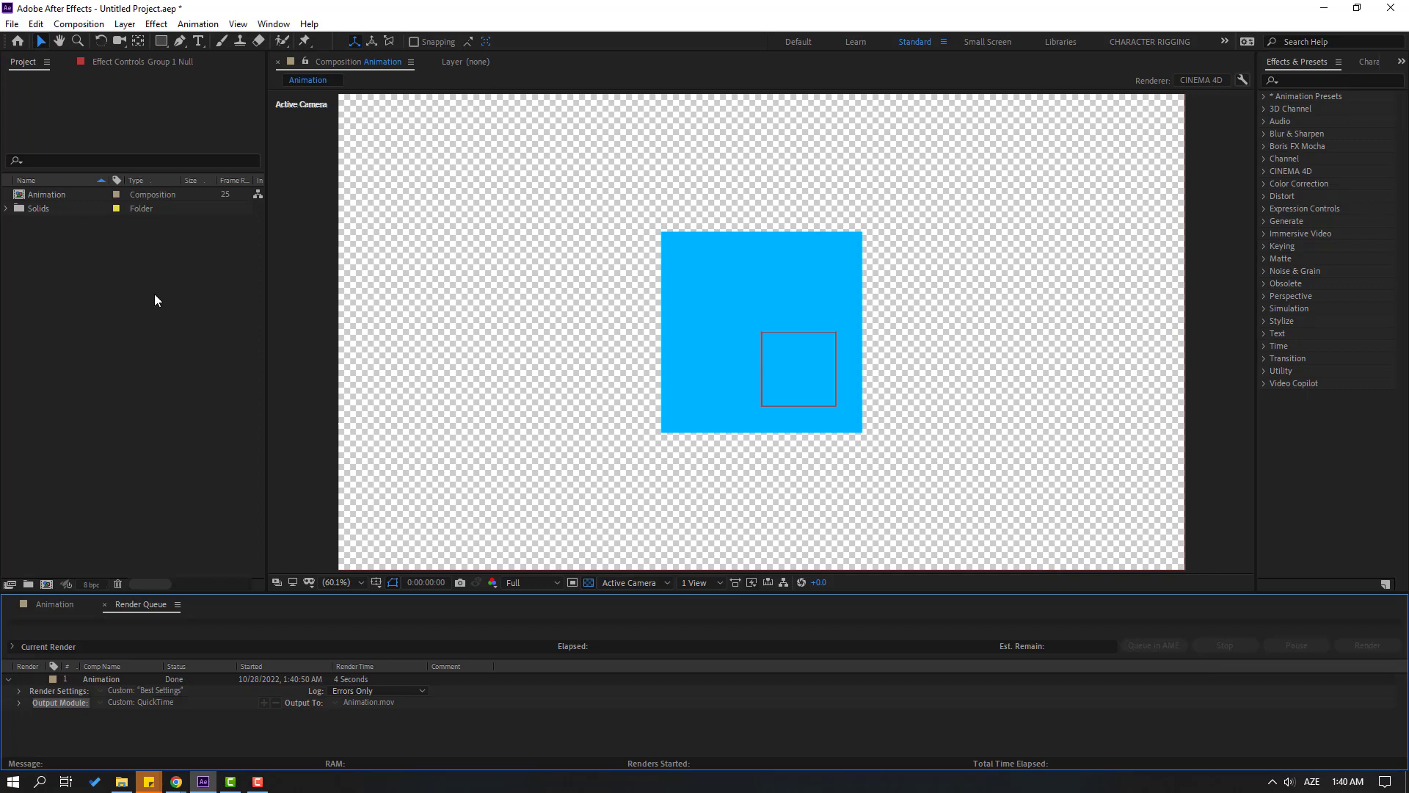
# - Import Animation.mov, build a new composition from it, and preview the transparent cube
pyautogui.rightClick(59, 239)
pyautogui.moveTo(97, 314)
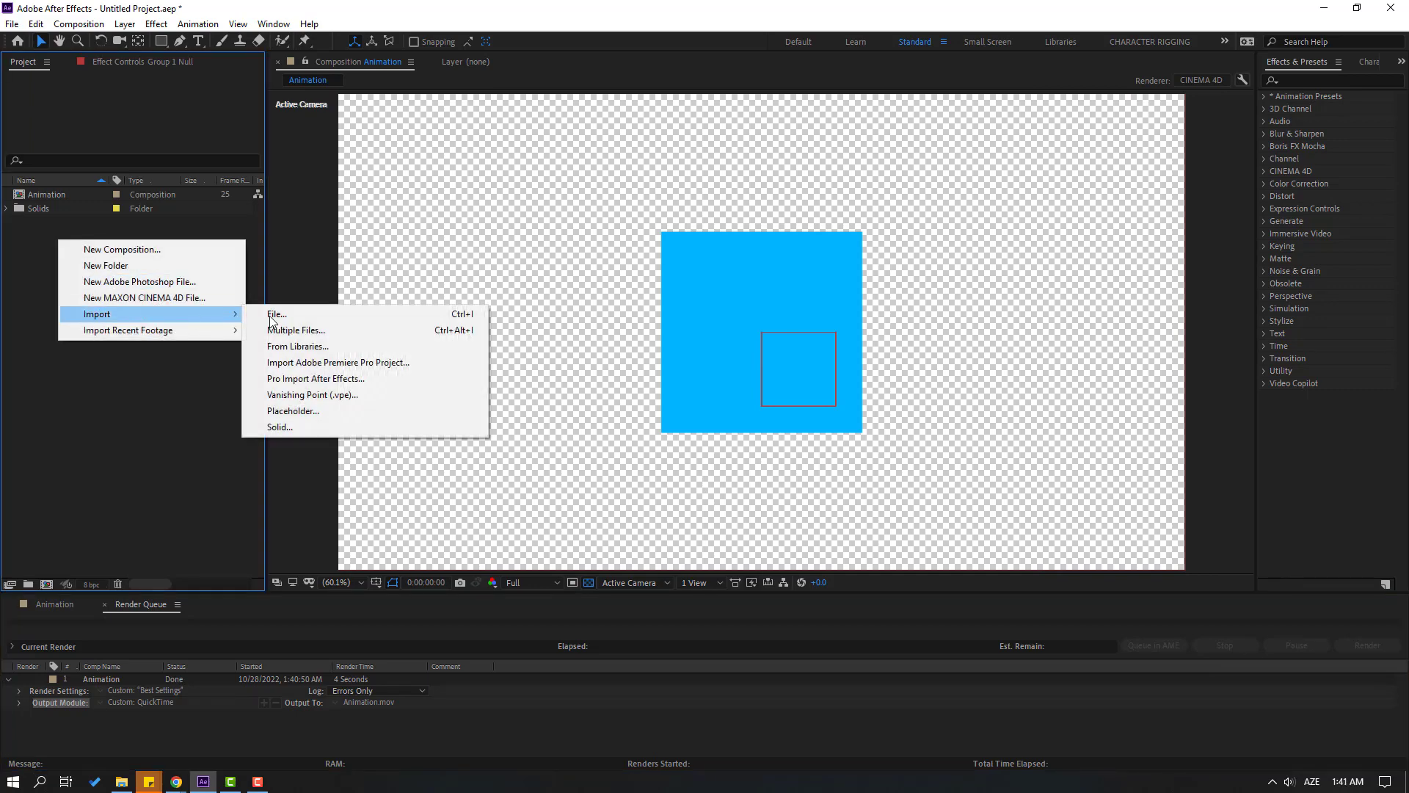
pyautogui.click(301, 315)
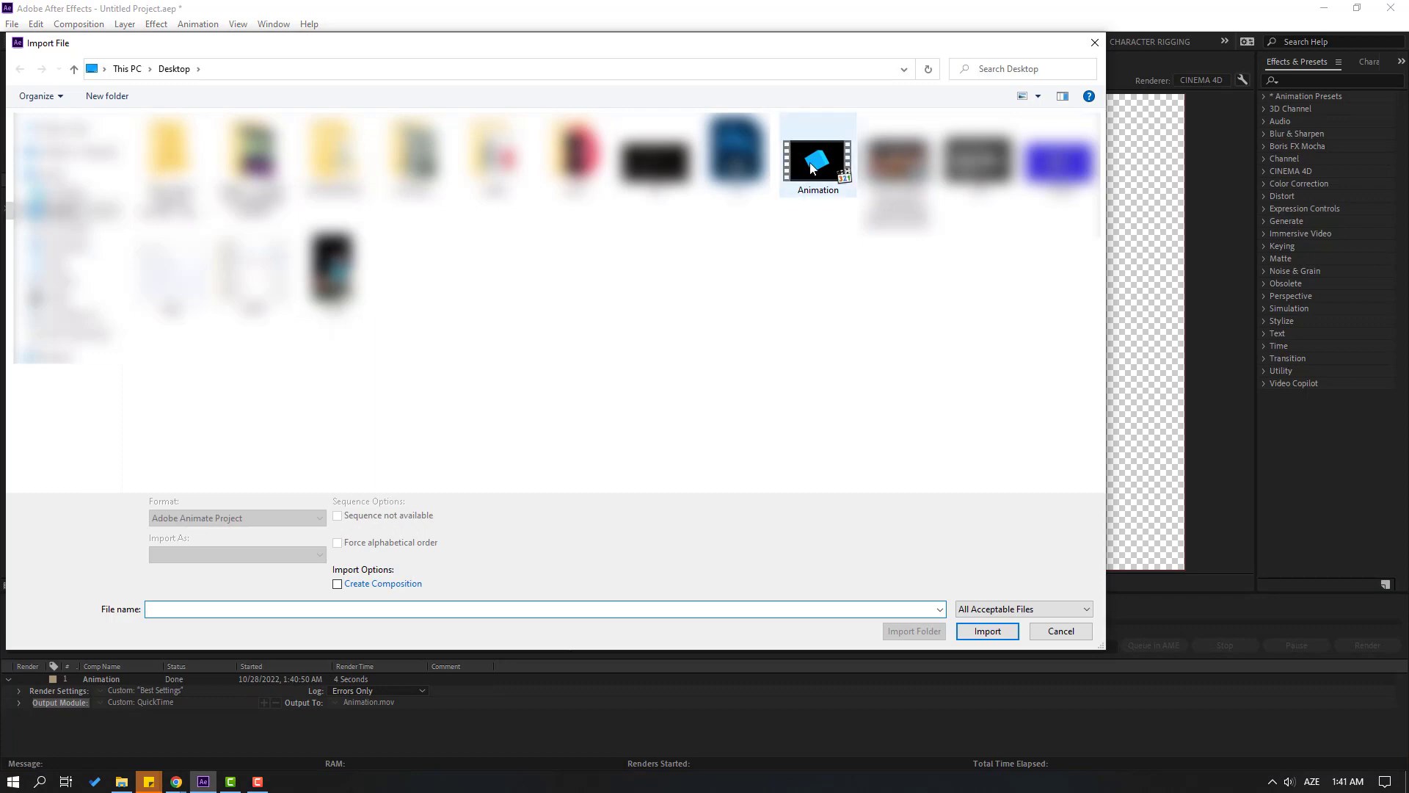
pyautogui.click(815, 165)
pyautogui.click(988, 631)
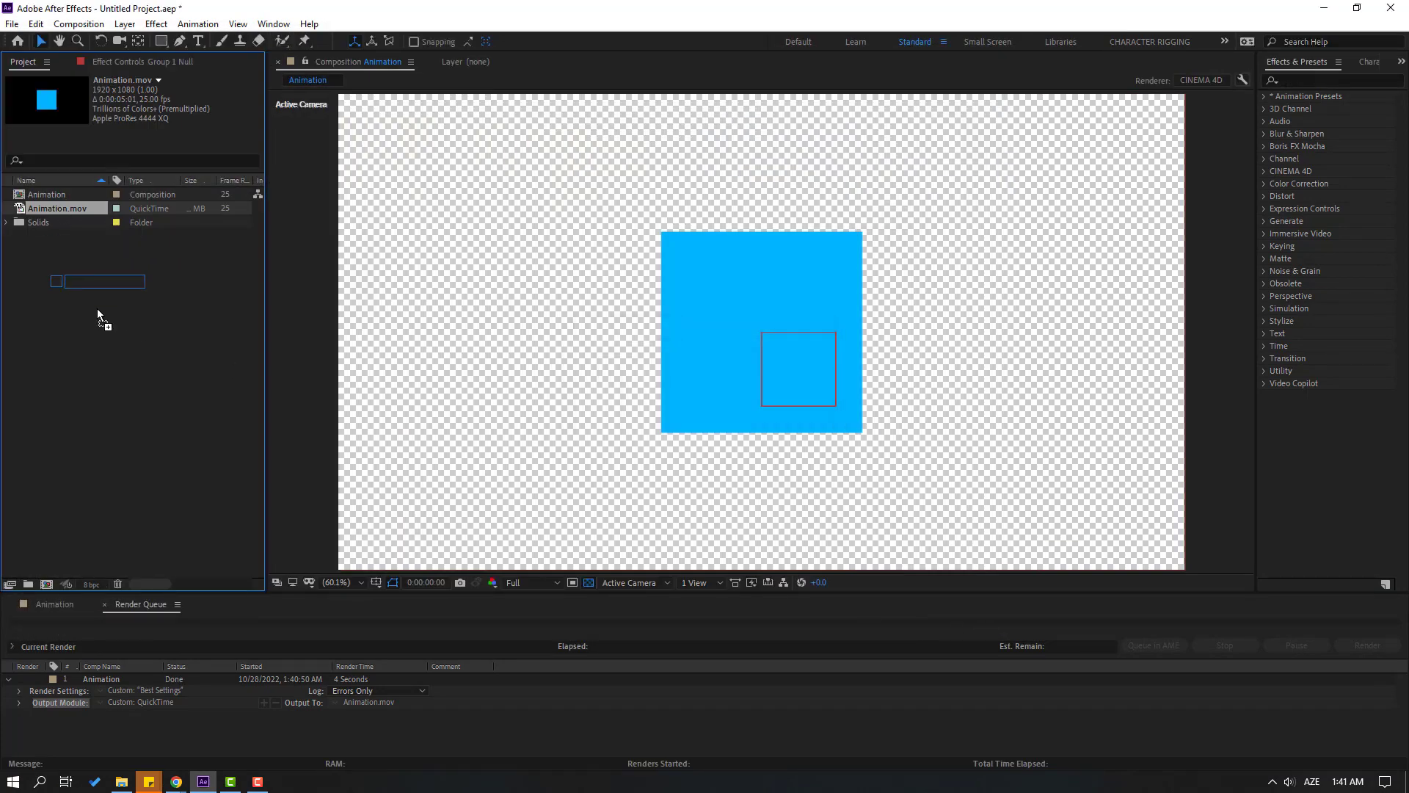
pyautogui.moveTo(97, 311); pyautogui.dragTo(47, 585)
pyautogui.press('space')
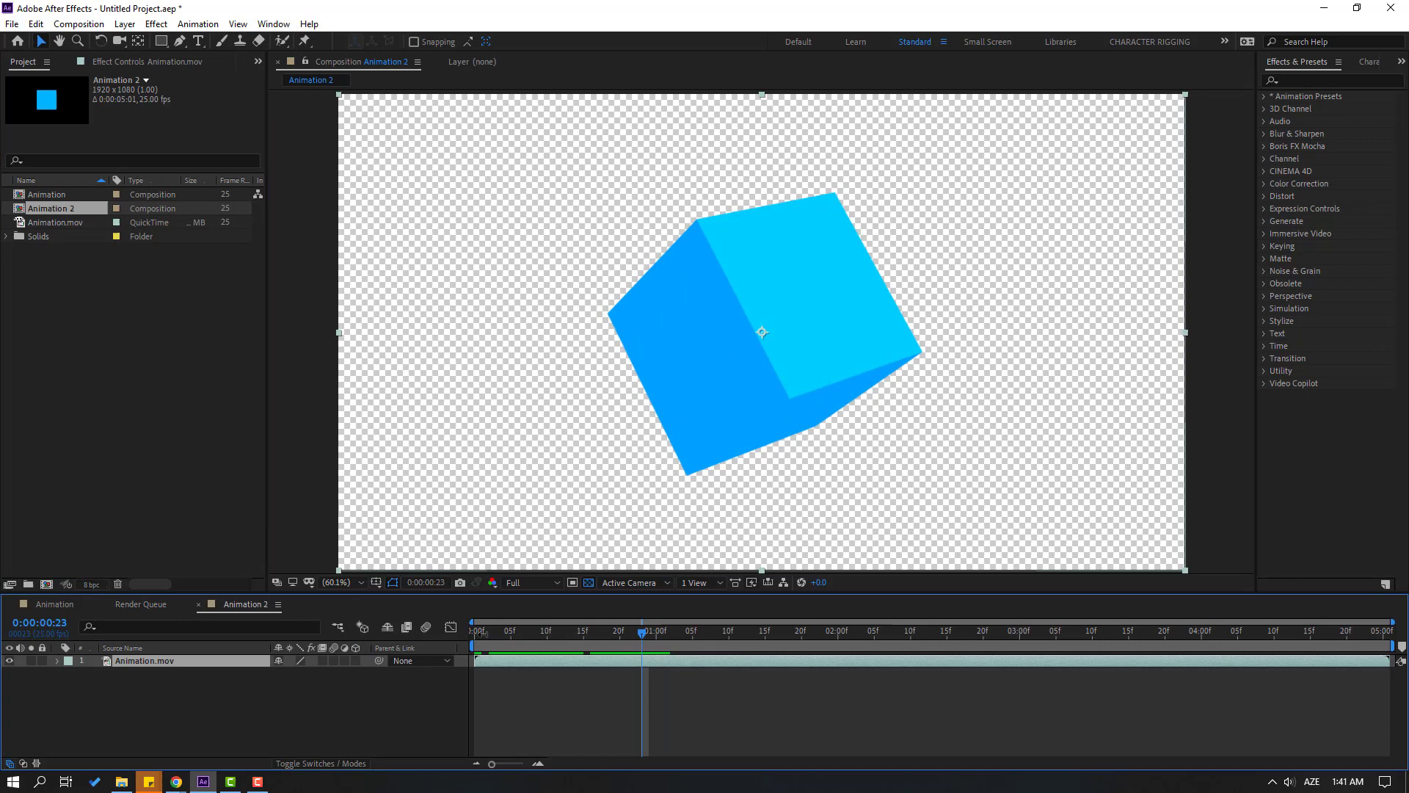
# - Add a royal blue solid, move it beneath Animation.mov, and scrub ahead to preview
pyautogui.click(186, 698)
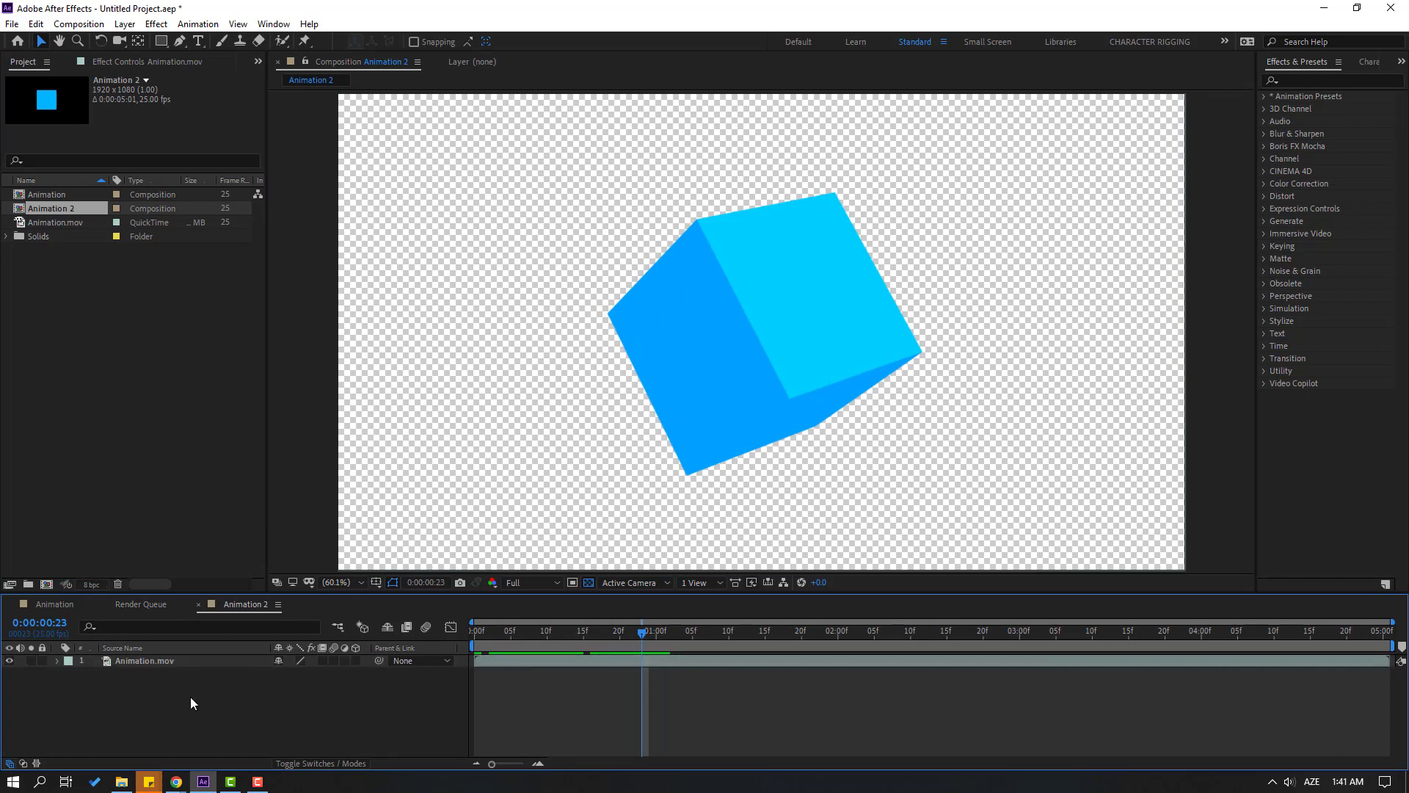
pyautogui.rightClick(184, 702)
pyautogui.moveTo(269, 540)
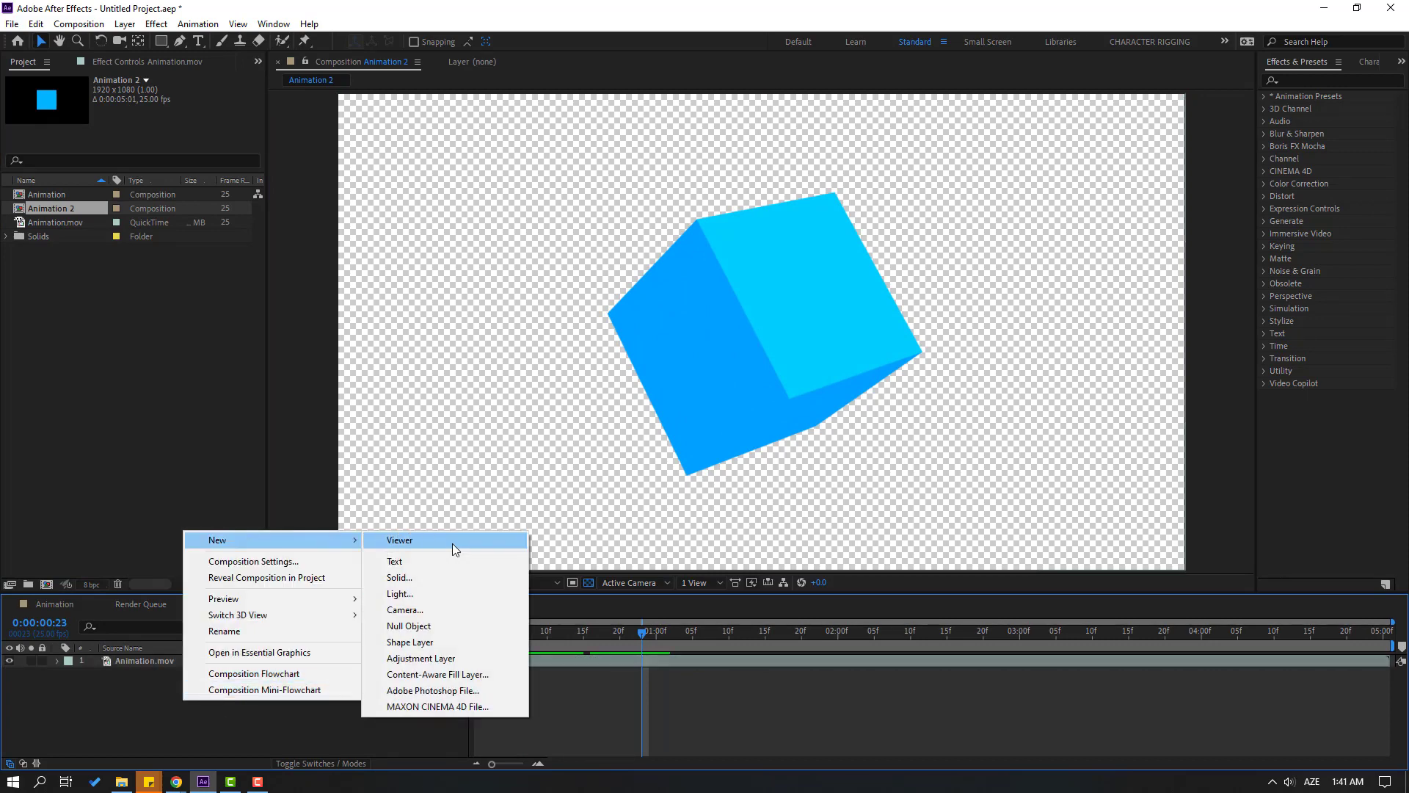
pyautogui.click(452, 579)
pyautogui.click(515, 674)
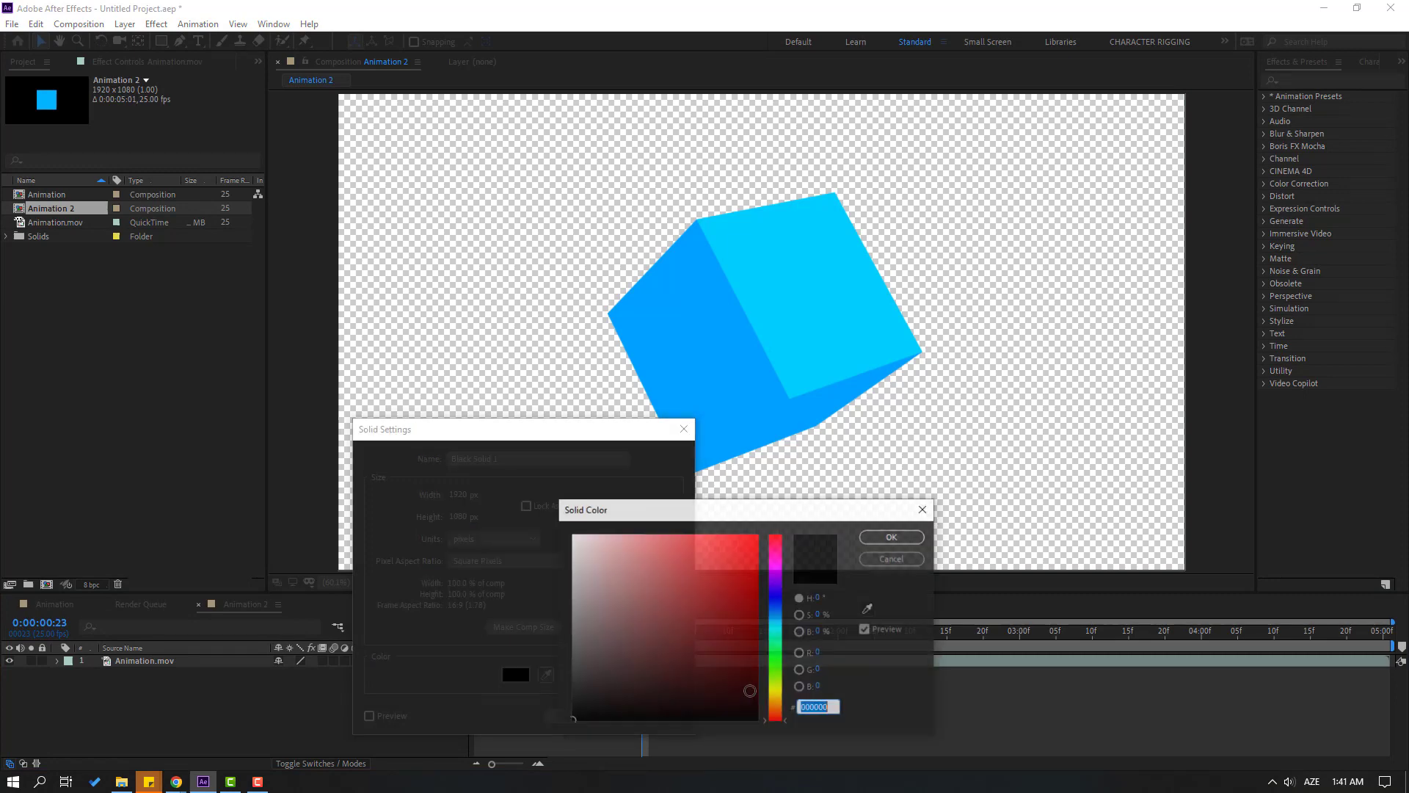
pyautogui.write('084488')
pyautogui.click(892, 537)
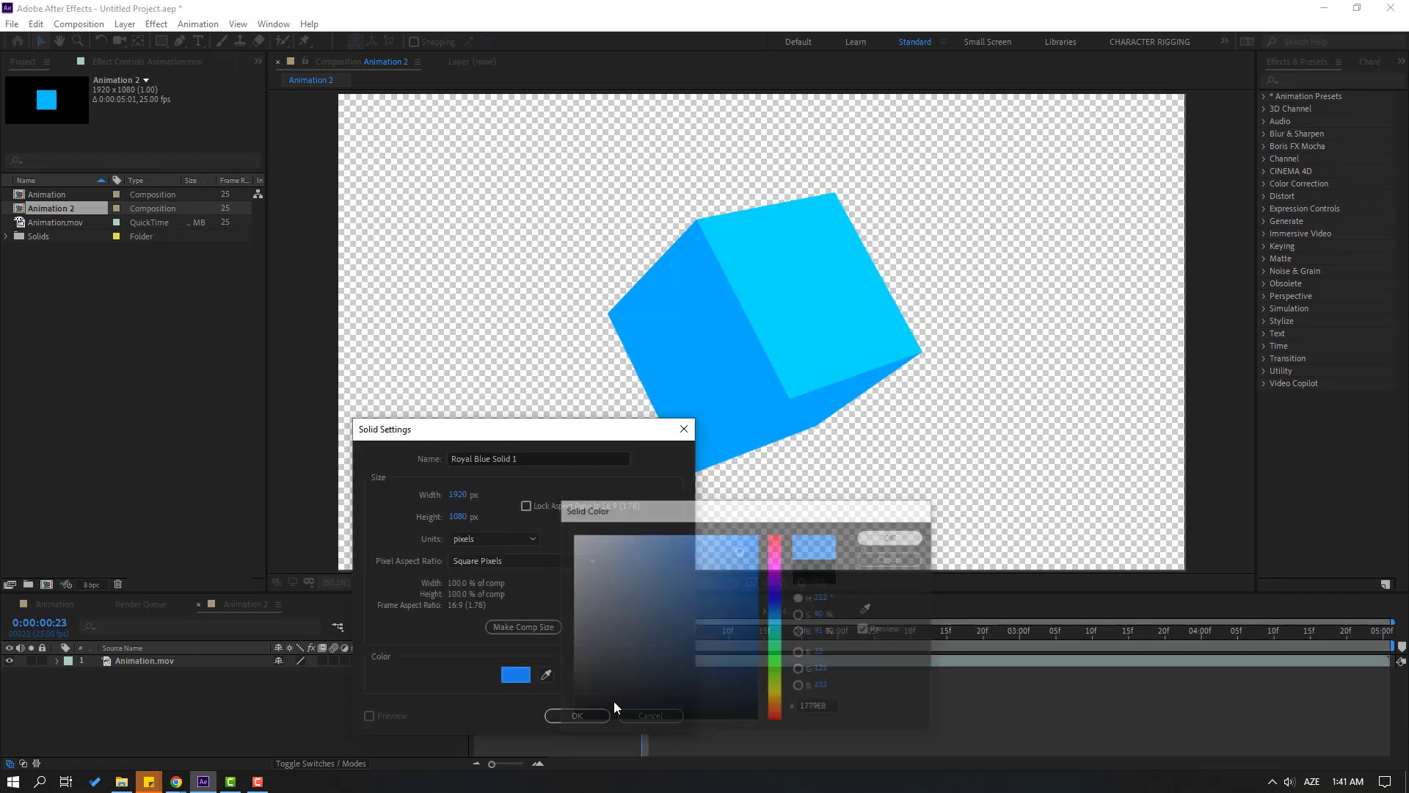
pyautogui.click(589, 716)
pyautogui.moveTo(143, 661); pyautogui.dragTo(144, 723)
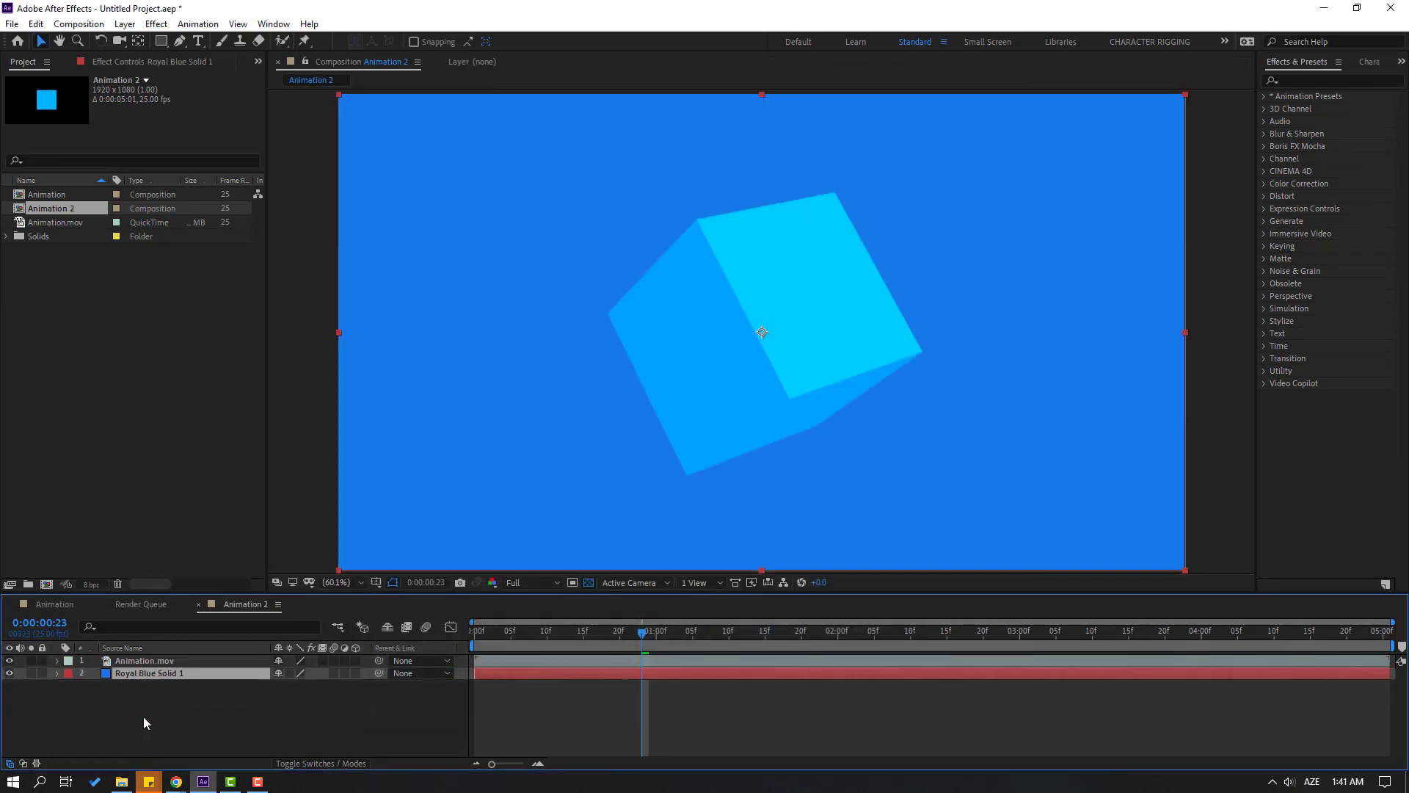
pyautogui.moveTo(584, 636)
pyautogui.mouseDown()
pyautogui.moveTo(1077, 630)
pyautogui.moveTo(832, 636)
pyautogui.mouseUp()
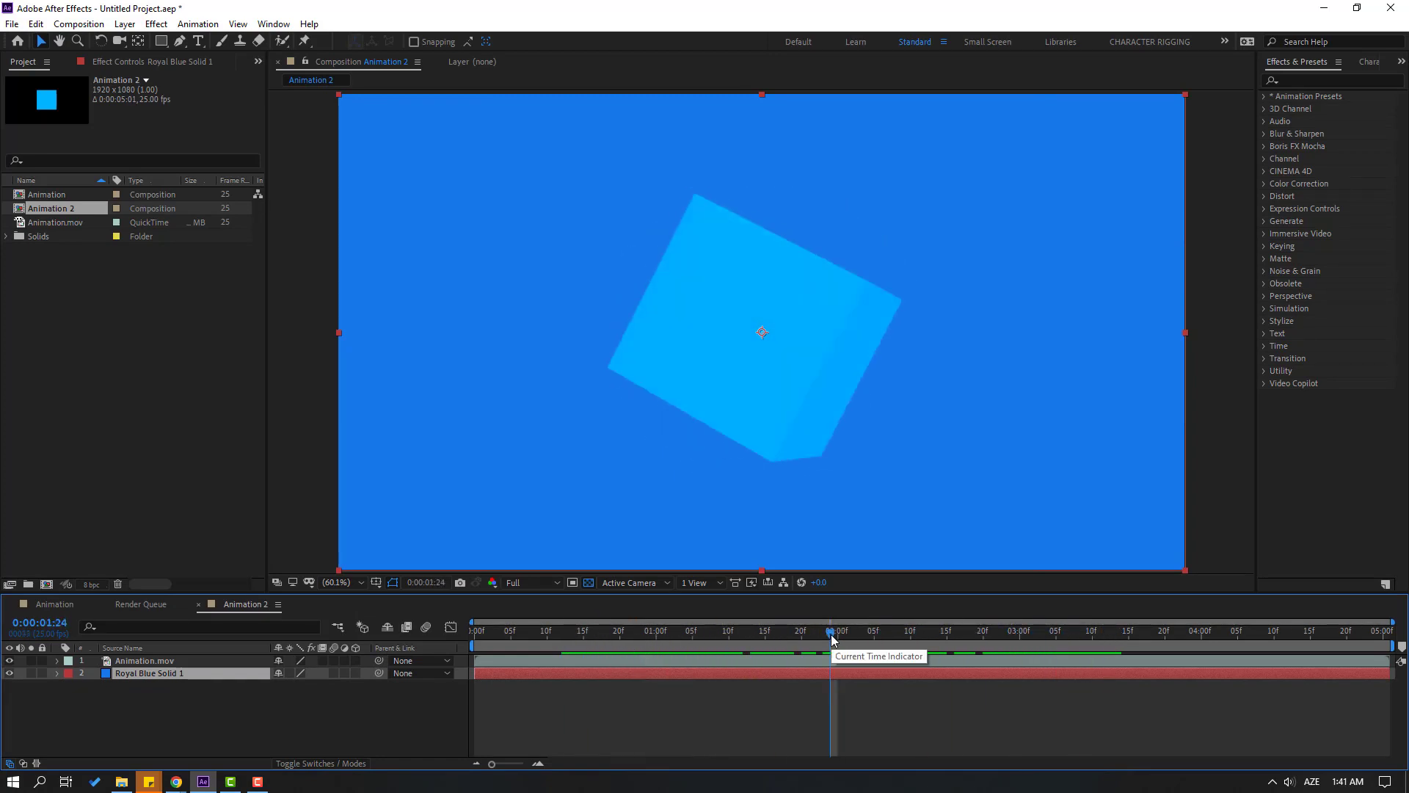